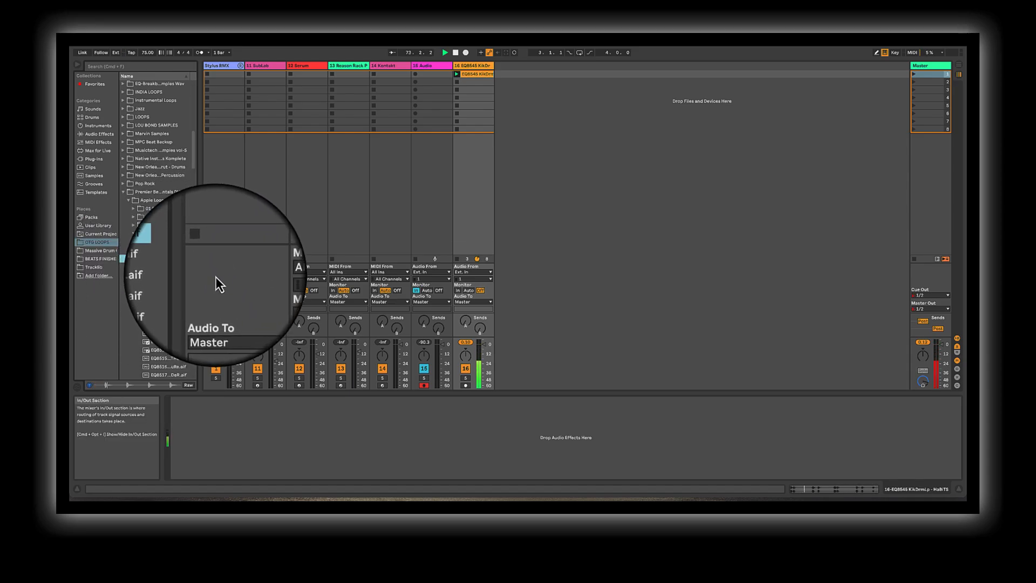
Add the EQ8506 snare loop from the 04 Snare Loops folder to a new audio track and launch scene 1.
{"action": "scroll", "coordinate": [174, 287], "scroll_direction": "down", "scroll_amount": 3}
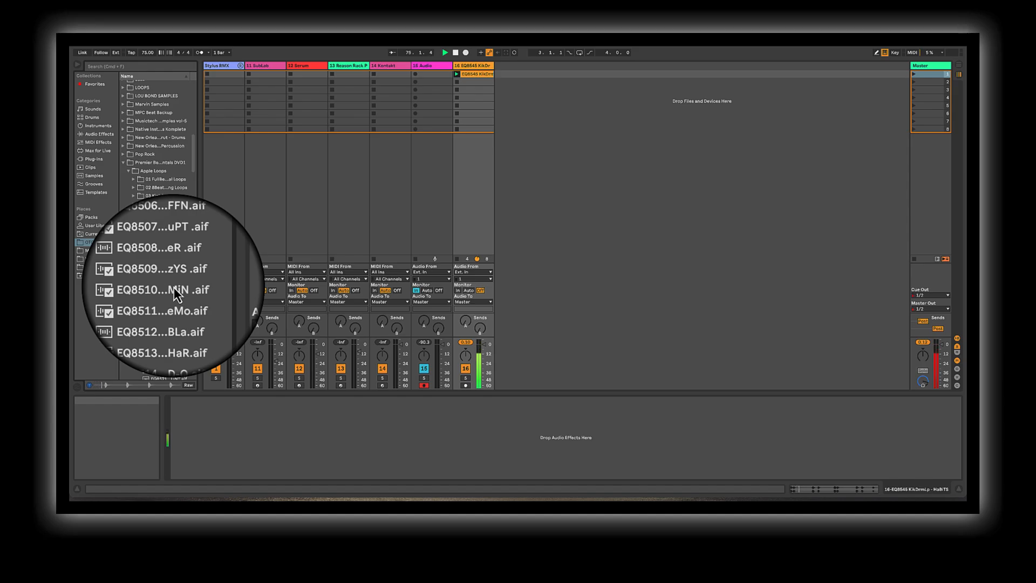
{"action": "scroll", "coordinate": [174, 287], "scroll_direction": "down", "scroll_amount": 2}
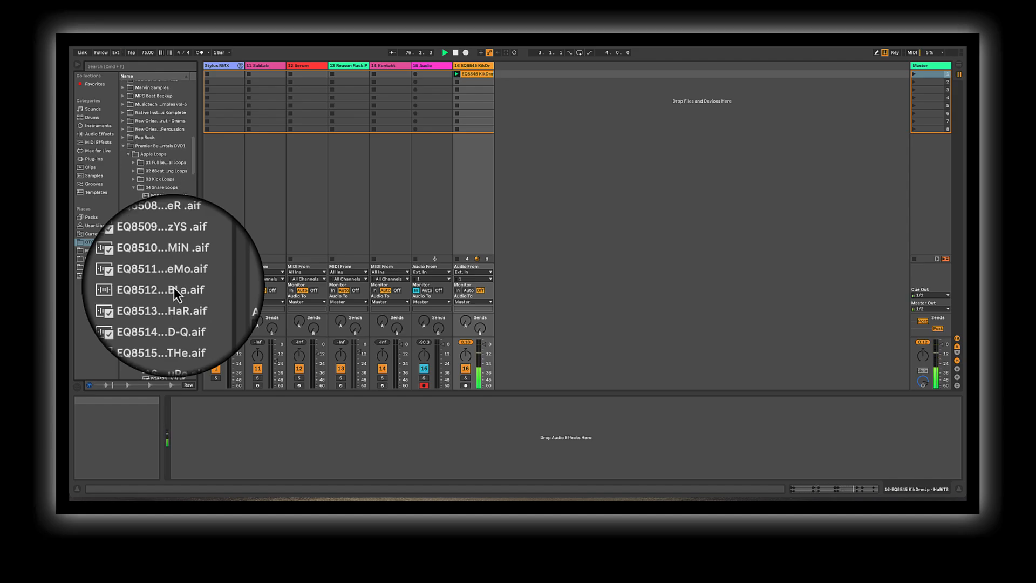
{"action": "left_click", "coordinate": [159, 237]}
{"action": "left_click_drag", "start_coordinate": [157, 240], "coordinate": [547, 84]}
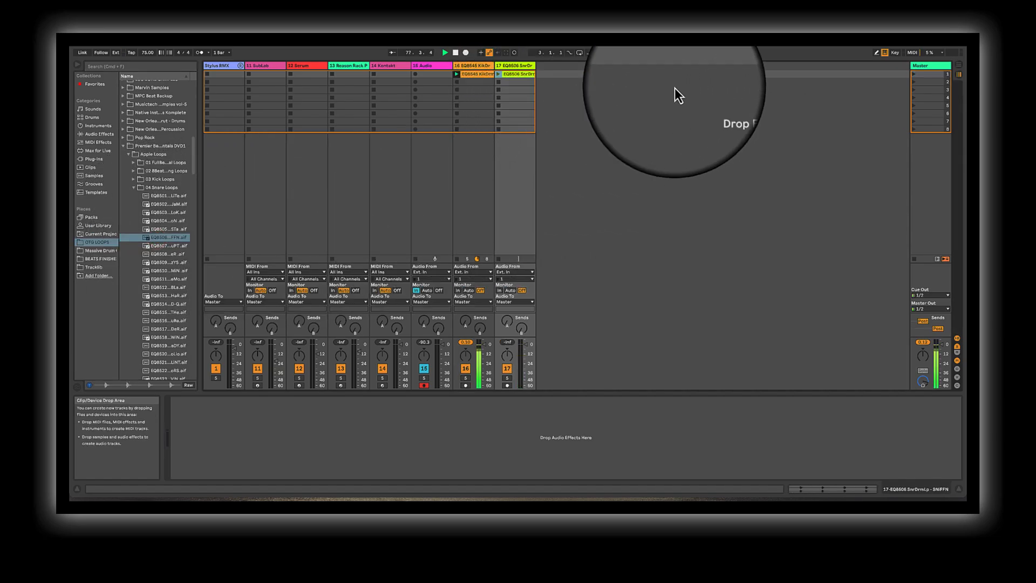
{"action": "left_click", "coordinate": [912, 74]}
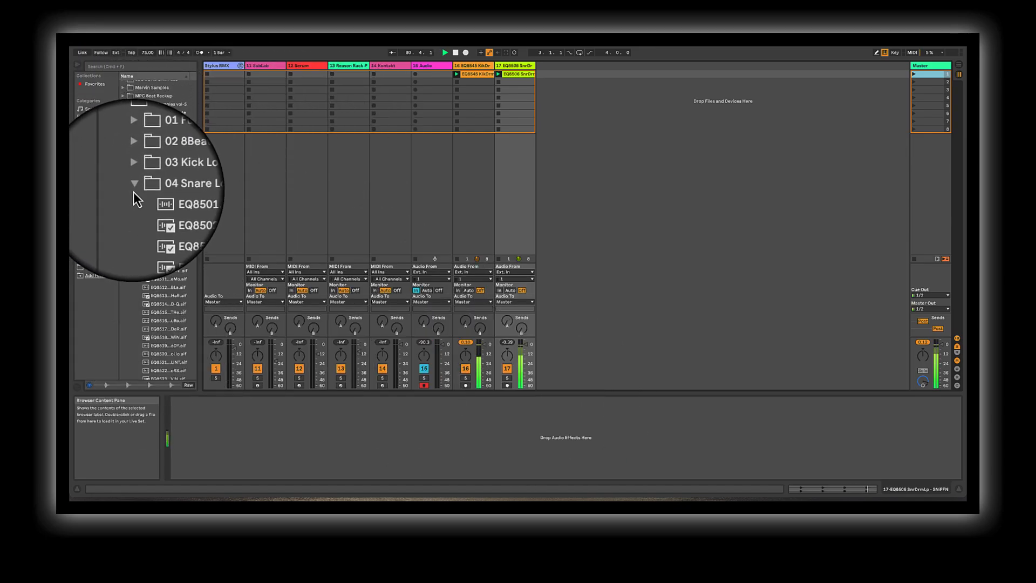
Audition the EQ8513 loop from the 05 HiHat Loops folder, add it to a new audio track and launch scene 1.
{"action": "left_click", "coordinate": [132, 189]}
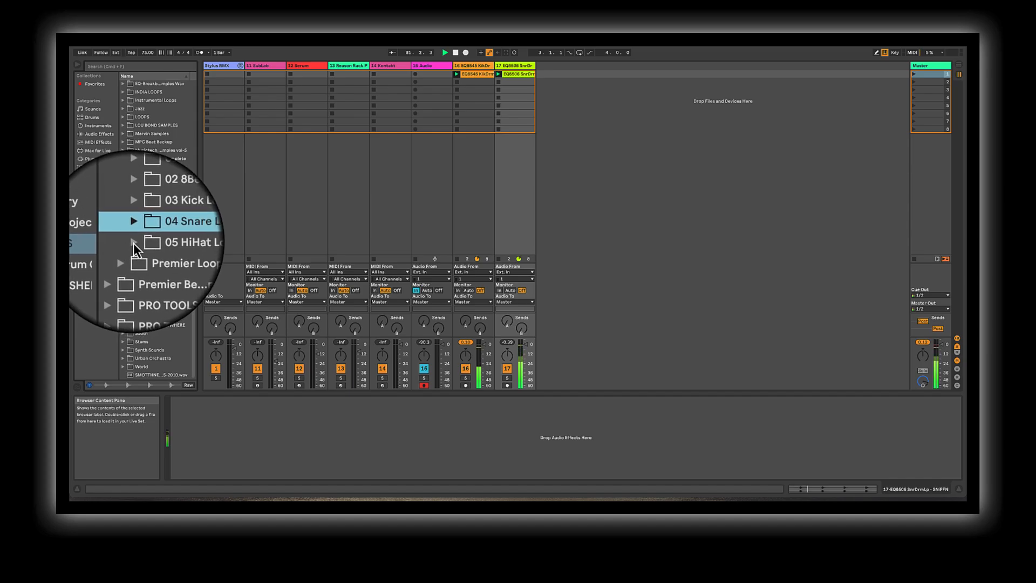
{"action": "left_click", "coordinate": [133, 242]}
{"action": "scroll", "coordinate": [174, 269], "scroll_direction": "down", "scroll_amount": 2}
{"action": "scroll", "coordinate": [174, 269], "scroll_direction": "down", "scroll_amount": 5}
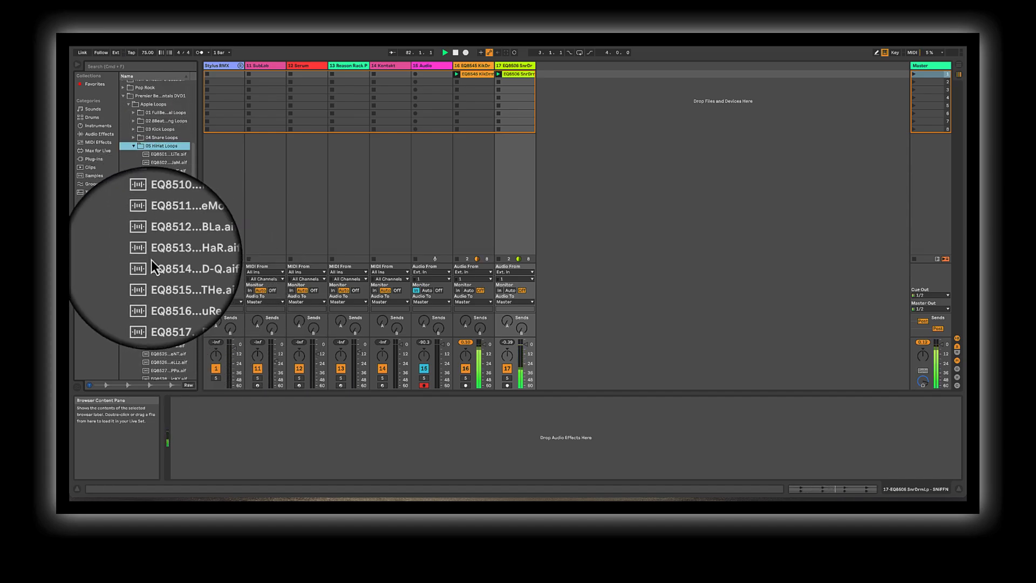
{"action": "left_click", "coordinate": [157, 254]}
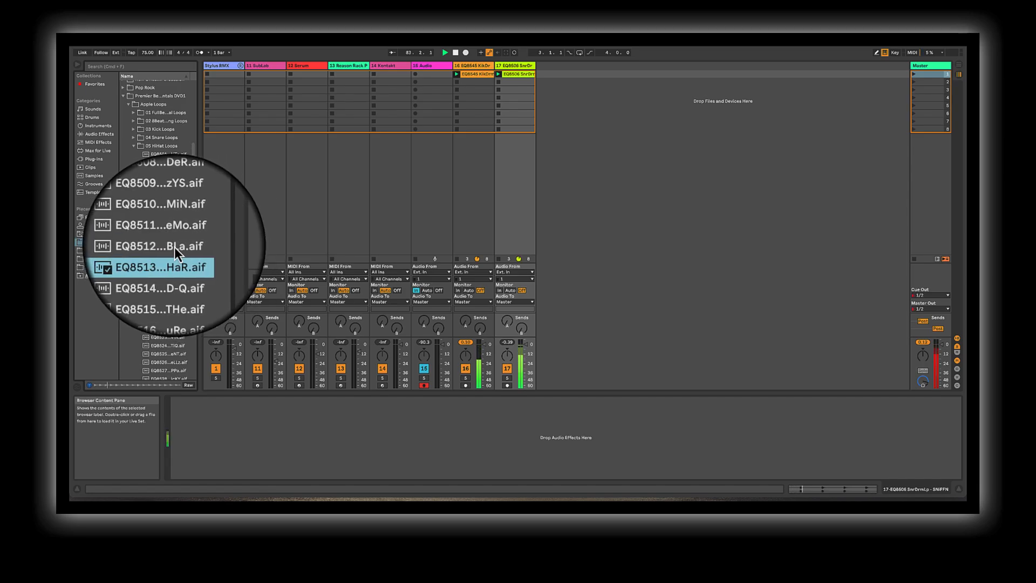
{"action": "scroll", "coordinate": [174, 248], "scroll_direction": "down", "scroll_amount": 3}
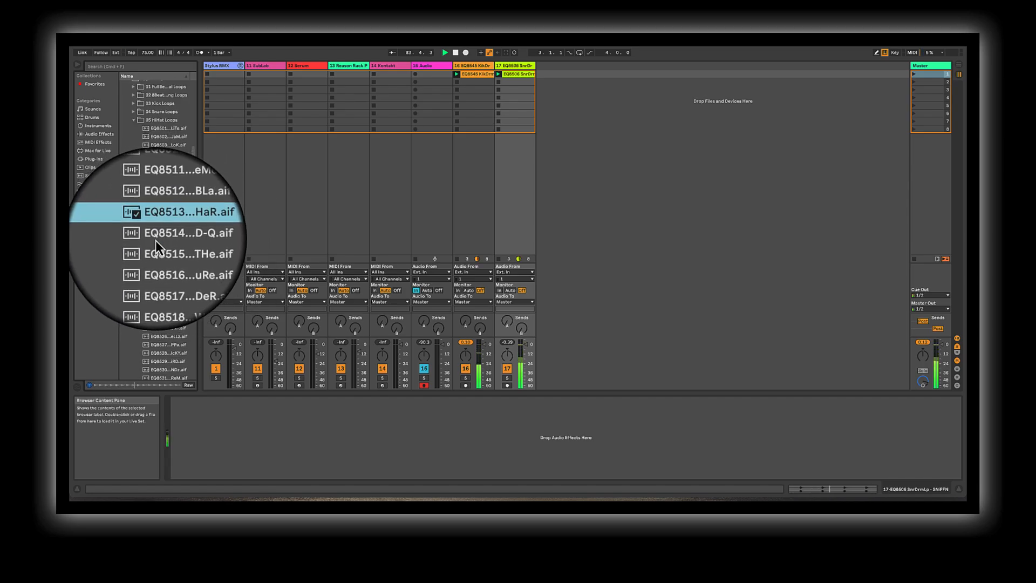
{"action": "left_click_drag", "start_coordinate": [151, 230], "coordinate": [568, 70]}
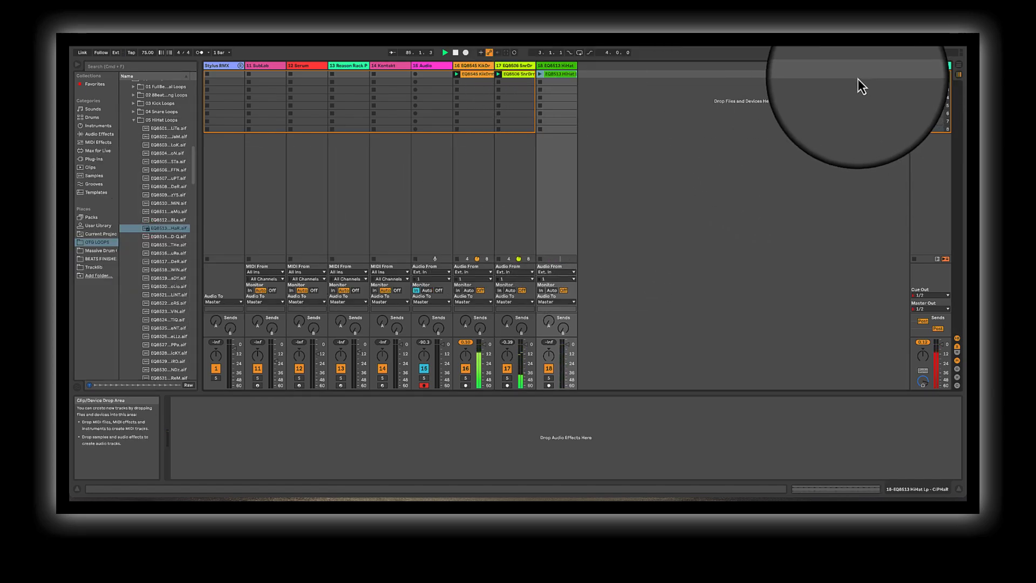
{"action": "left_click", "coordinate": [912, 74]}
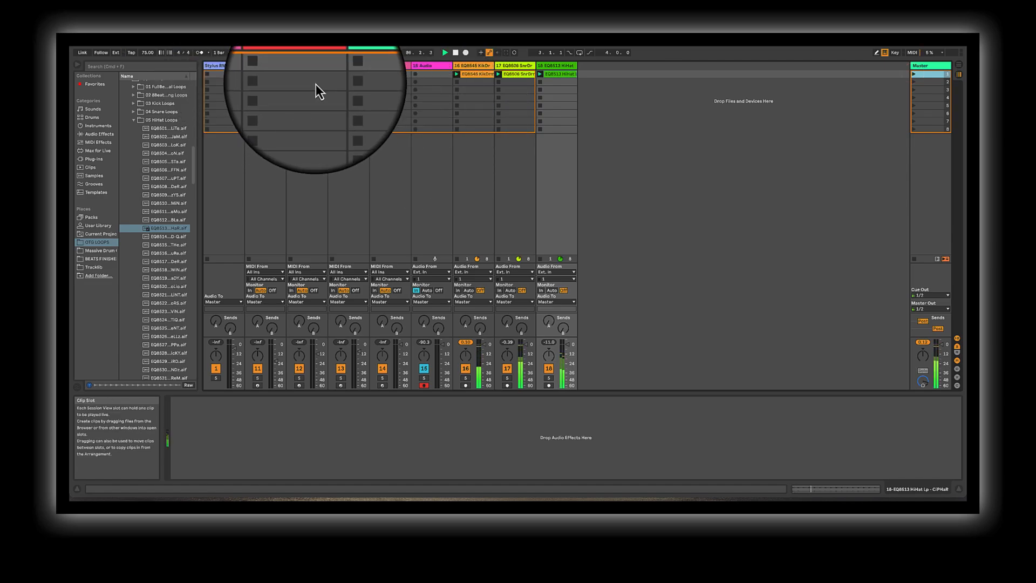
{"action": "right_click", "coordinate": [312, 67]}
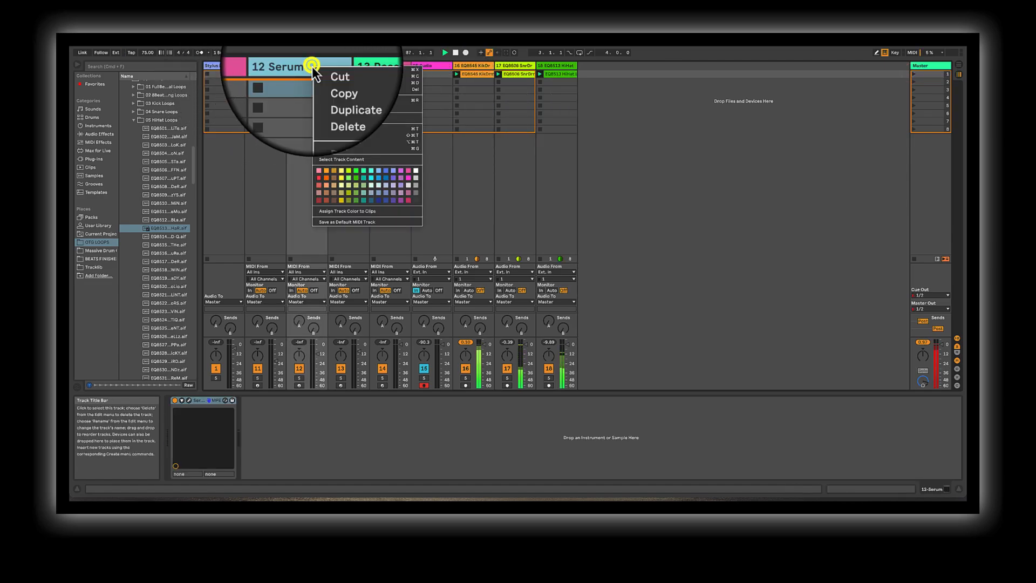
{"action": "left_click", "coordinate": [287, 66]}
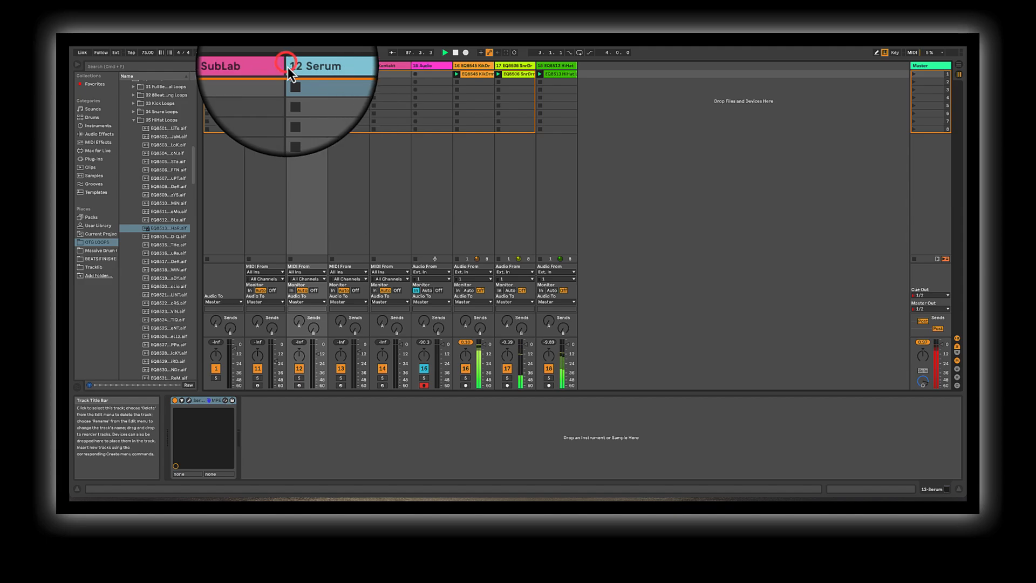
Add the Dreamlife-Night Breeze sample from the Tracklib folder to a new audio track.
{"action": "left_click", "coordinate": [132, 120]}
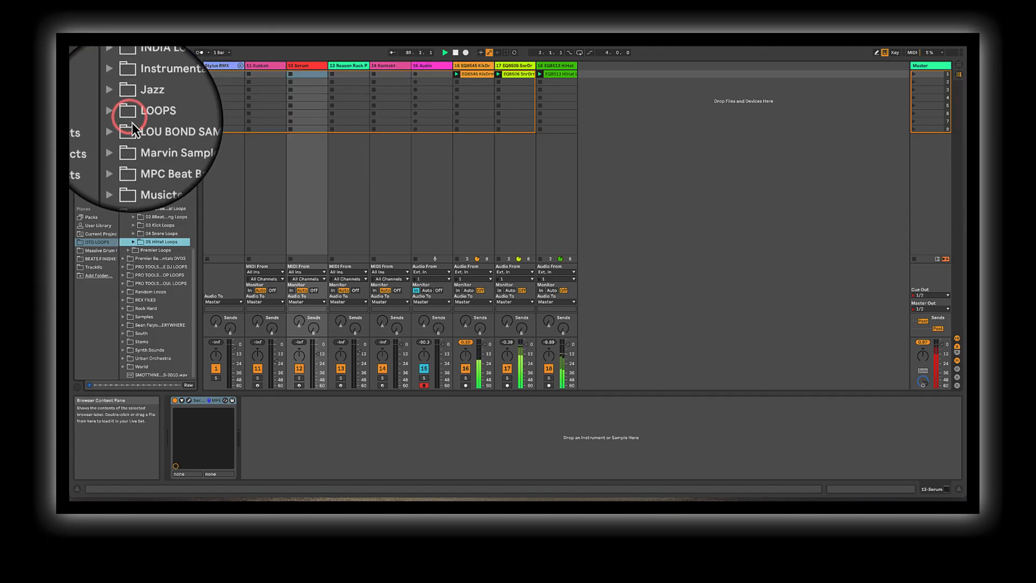
{"action": "left_click", "coordinate": [123, 192]}
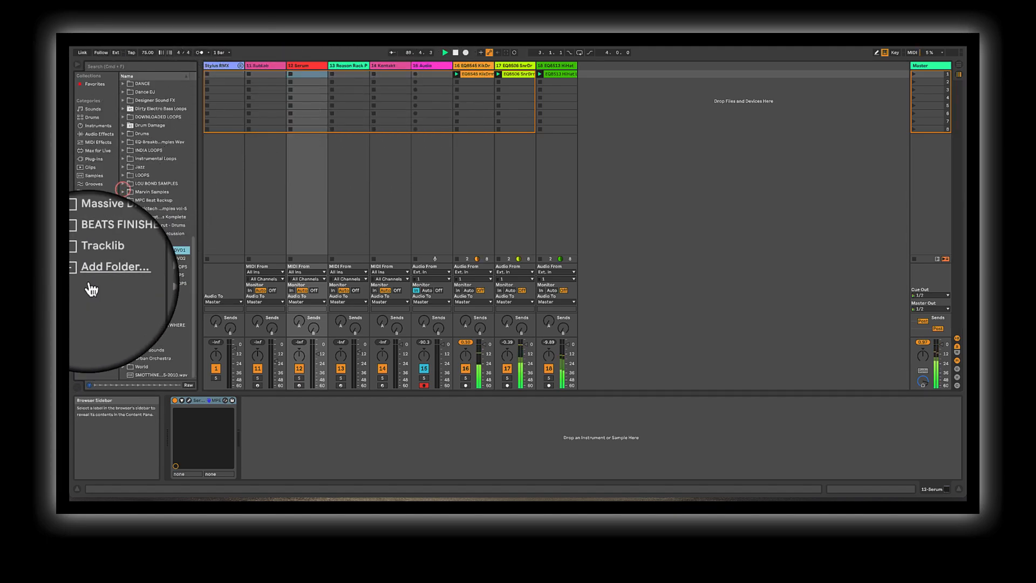
{"action": "left_click", "coordinate": [89, 270]}
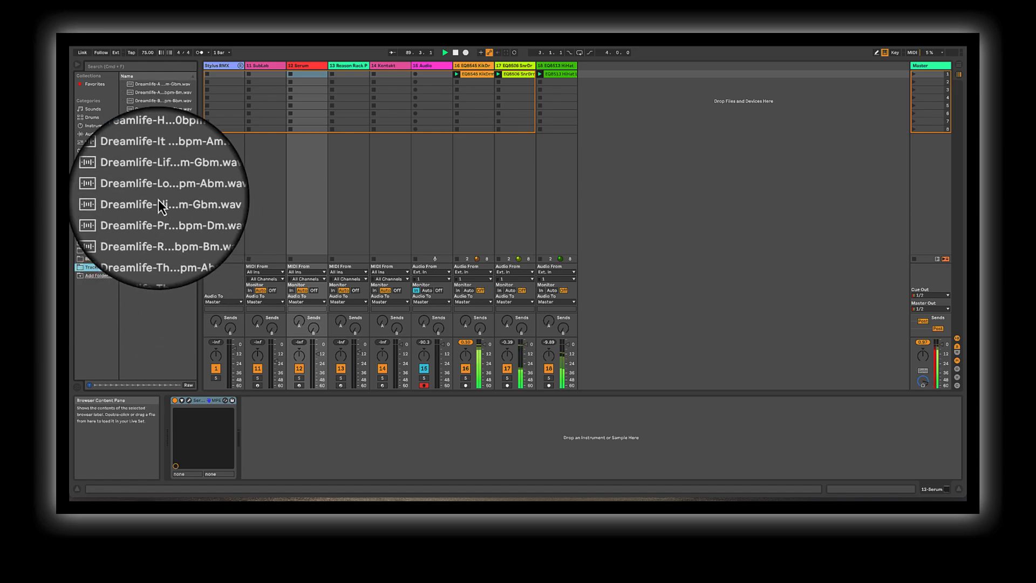
{"action": "left_click", "coordinate": [159, 199]}
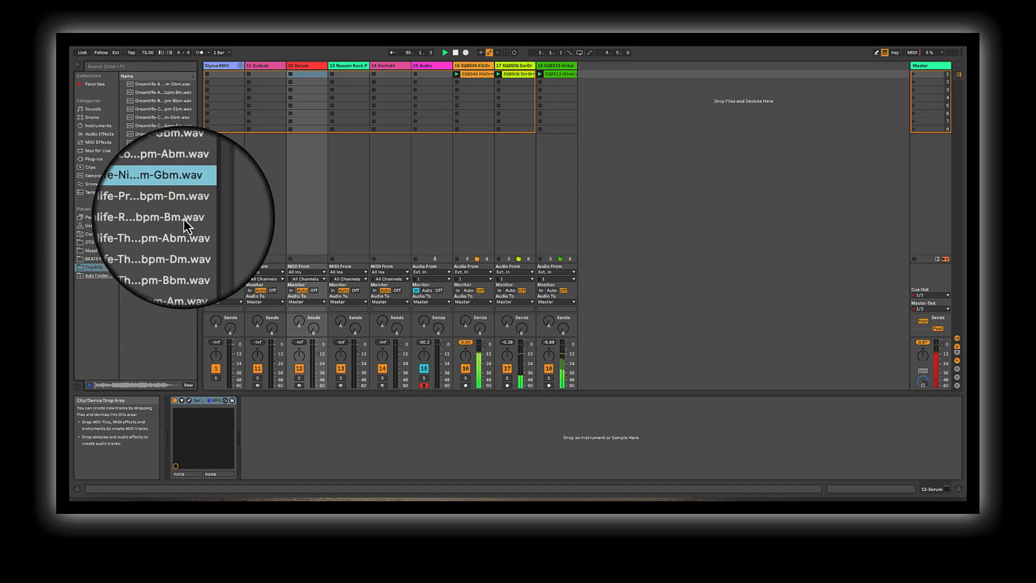
{"action": "left_click_drag", "start_coordinate": [146, 202], "coordinate": [604, 74]}
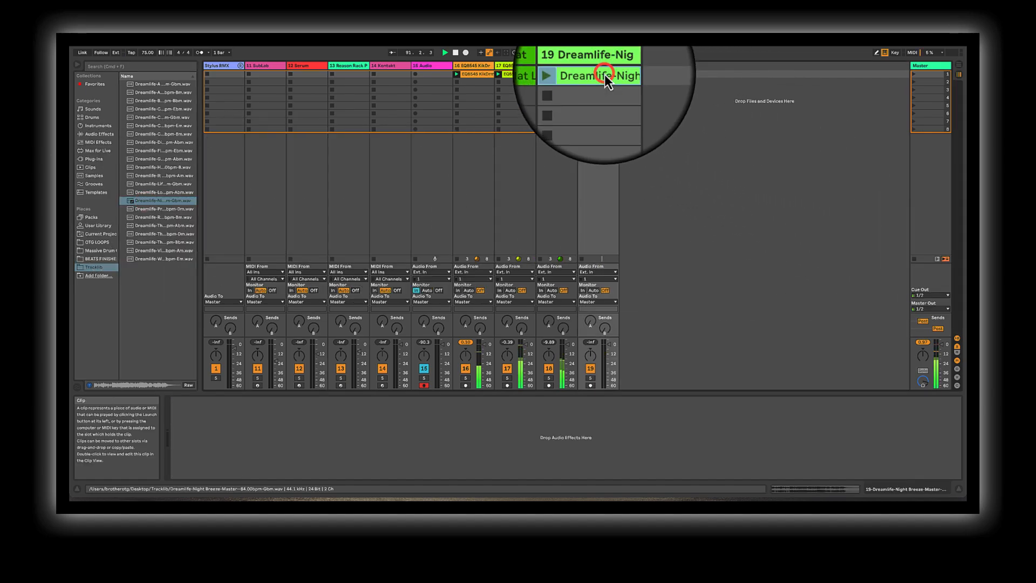
Open the Dreamlife-Night Breeze clip and move its end marker and loop end to bar 15, making a 14-bar loop.
{"action": "left_click", "coordinate": [592, 75]}
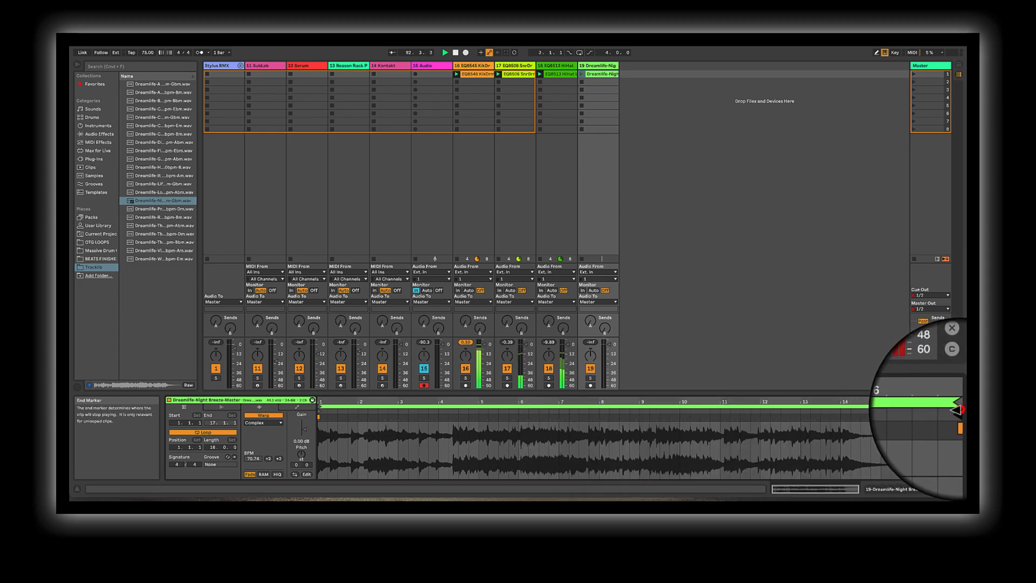
{"action": "left_click_drag", "start_coordinate": [955, 410], "coordinate": [884, 411]}
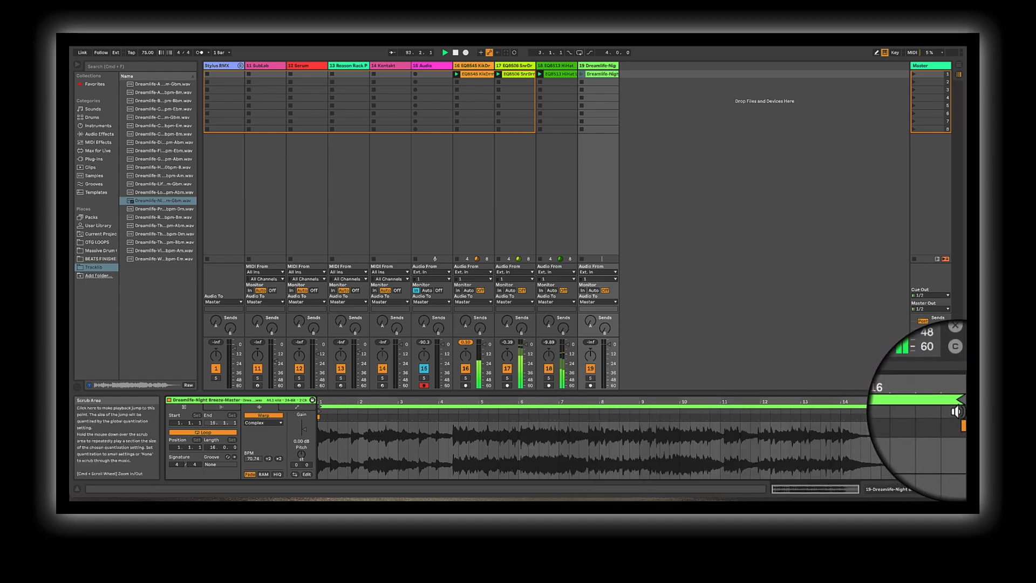
{"action": "left_click_drag", "start_coordinate": [958, 406], "coordinate": [881, 420]}
Slice the Dreamlife-Night Breeze clip to a new MIDI track, one slice per bar, with the Built-in preset and warped timing preserved.
{"action": "right_click", "coordinate": [507, 454]}
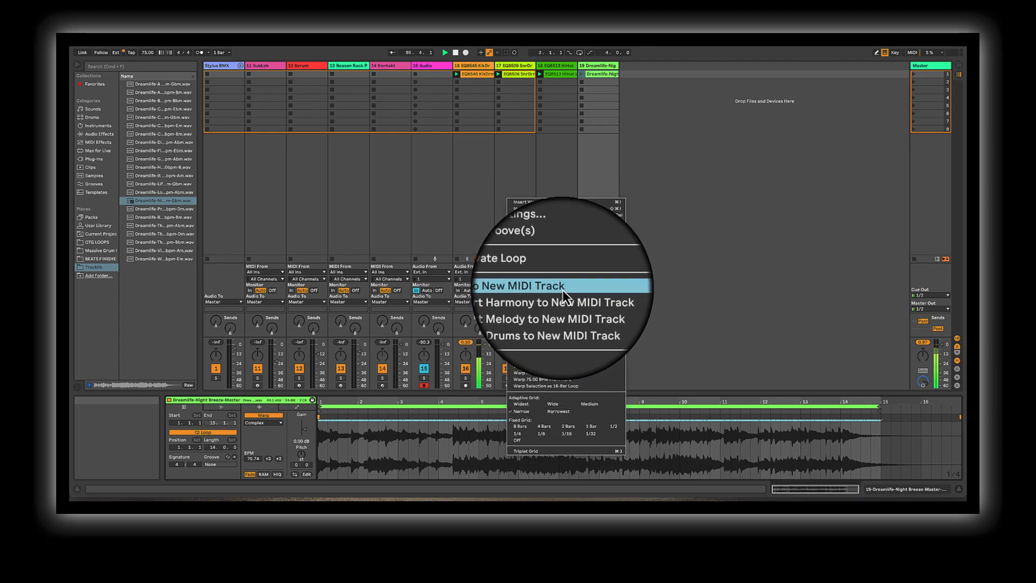
{"action": "left_click", "coordinate": [562, 290]}
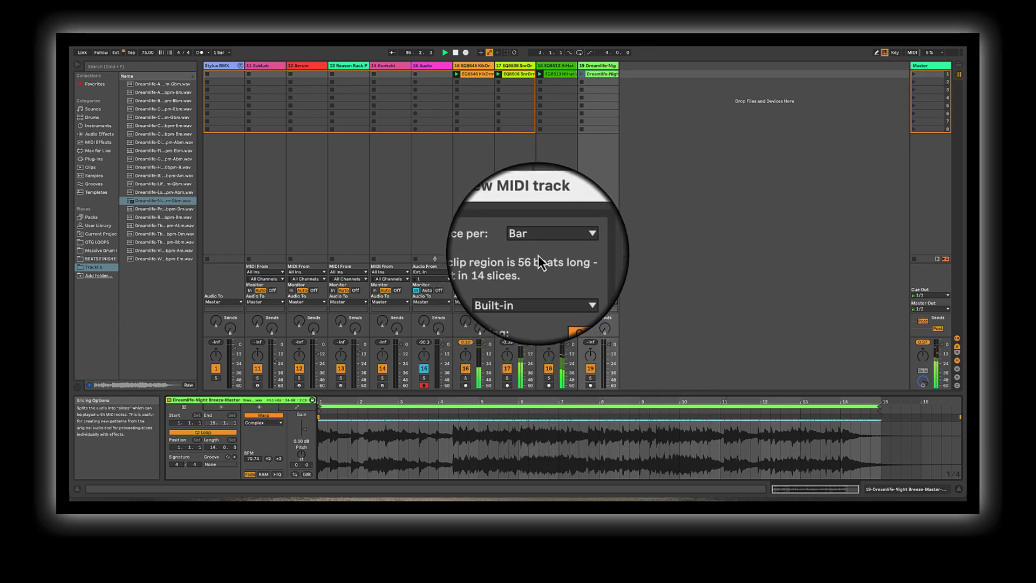
{"action": "left_click", "coordinate": [548, 247]}
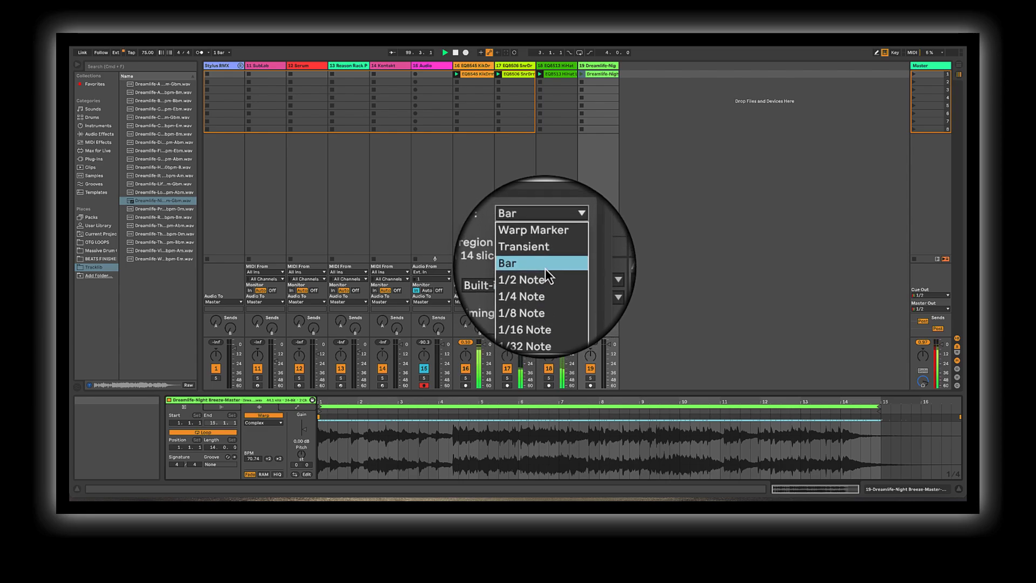
{"action": "left_click", "coordinate": [545, 266]}
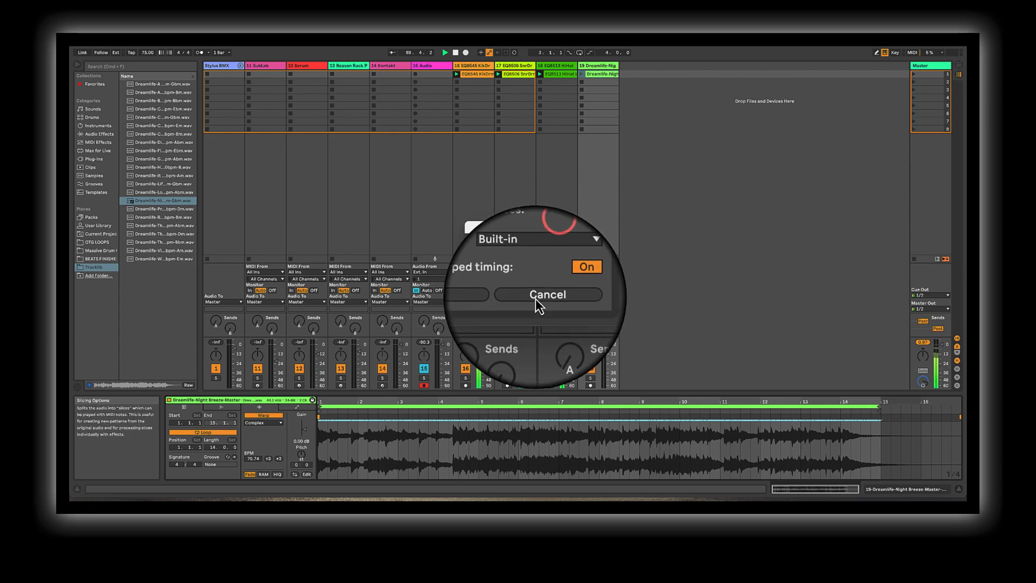
{"action": "left_click", "coordinate": [492, 300]}
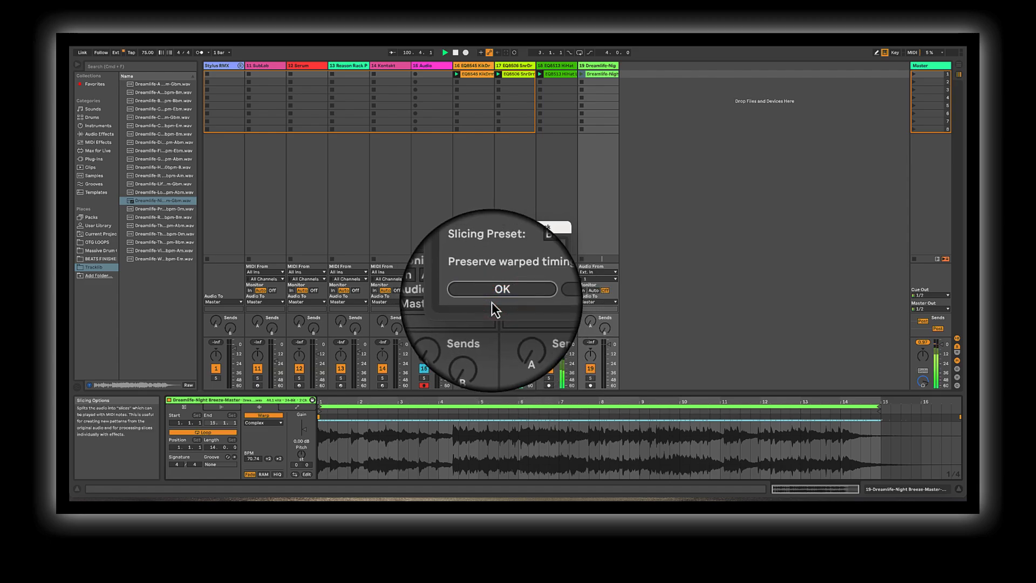
{"action": "left_click", "coordinate": [500, 298]}
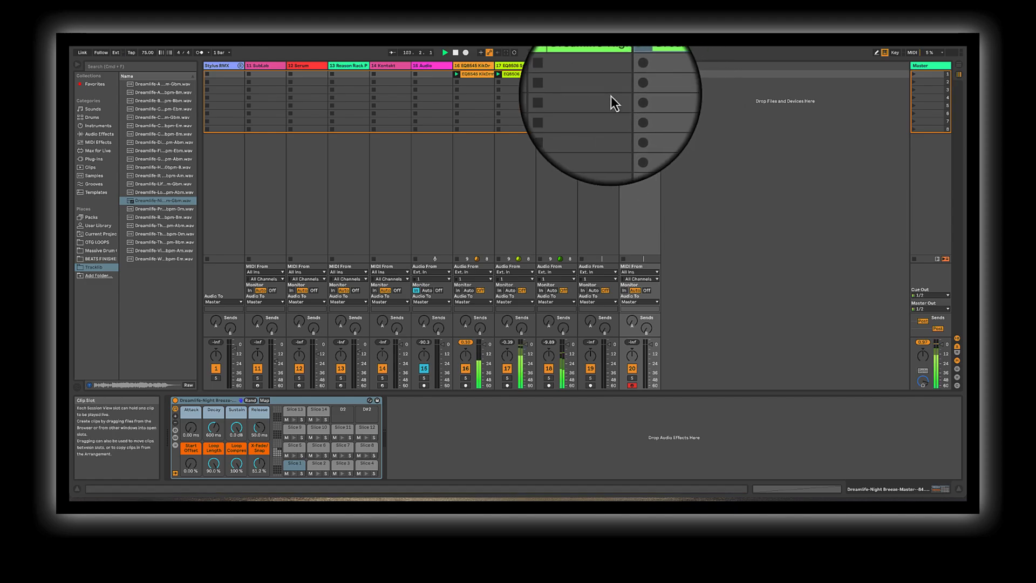
Cut the original Dreamlife audio clip and the MIDI clip generated on the sliced track.
{"action": "right_click", "coordinate": [604, 75]}
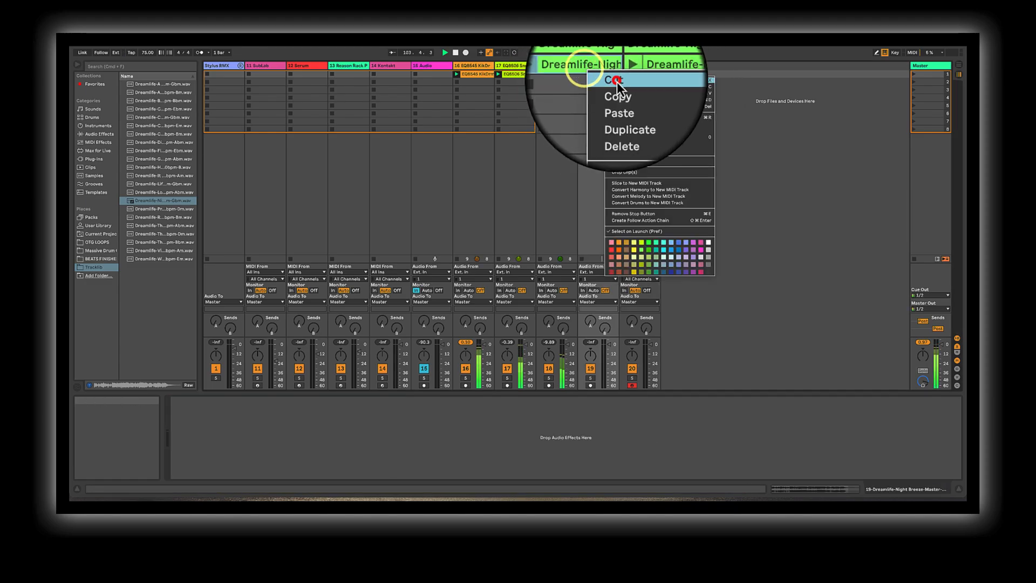
{"action": "left_click", "coordinate": [617, 82]}
{"action": "right_click", "coordinate": [633, 75]}
{"action": "left_click", "coordinate": [643, 80]}
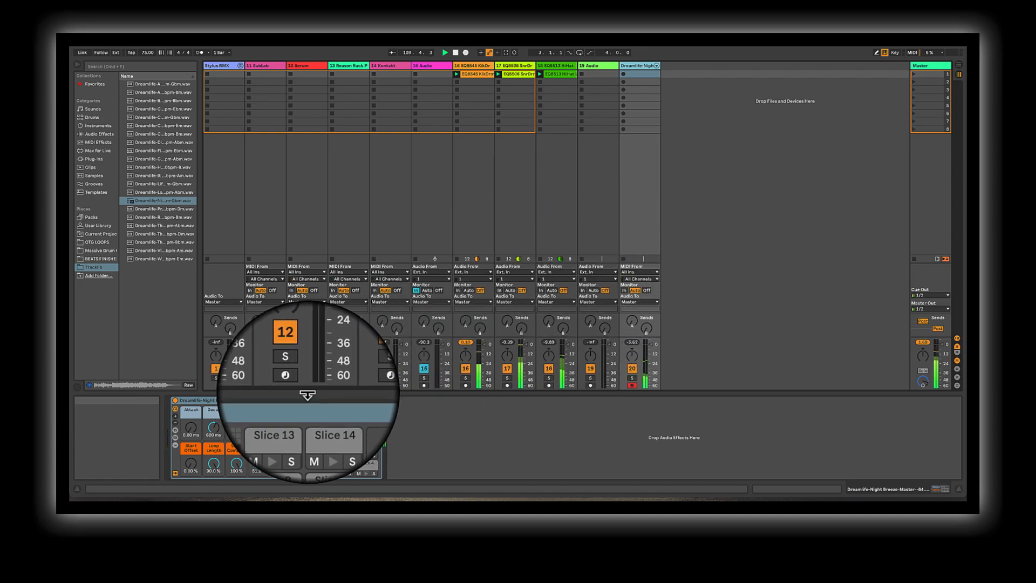
Select the sliced Dreamlife track and open the sampler of the Slice 3 pad in its Drum Rack.
{"action": "left_click", "coordinate": [634, 66]}
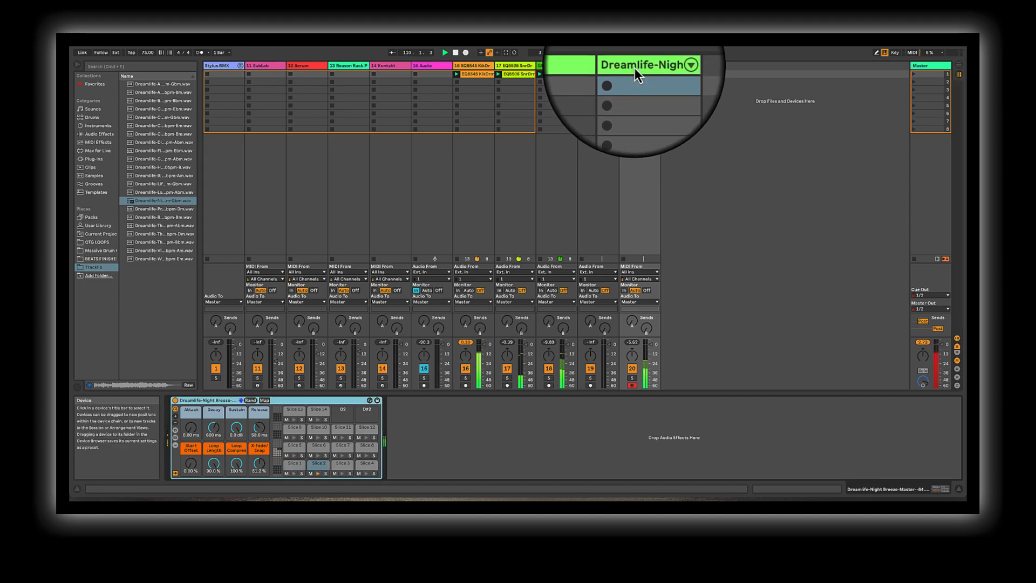
{"action": "left_click", "coordinate": [634, 69]}
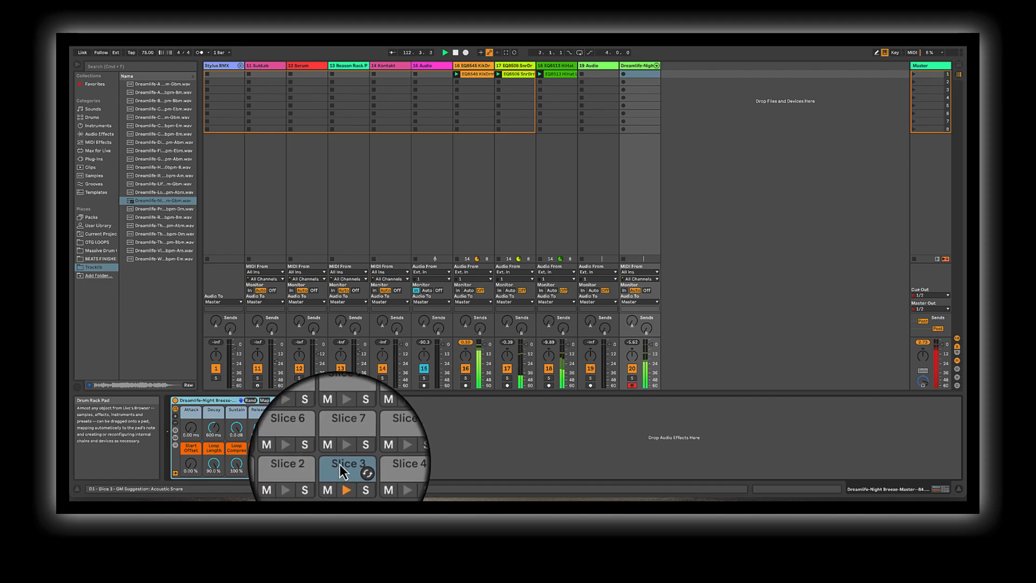
{"action": "left_click", "coordinate": [339, 464]}
{"action": "double_click", "coordinate": [339, 464]}
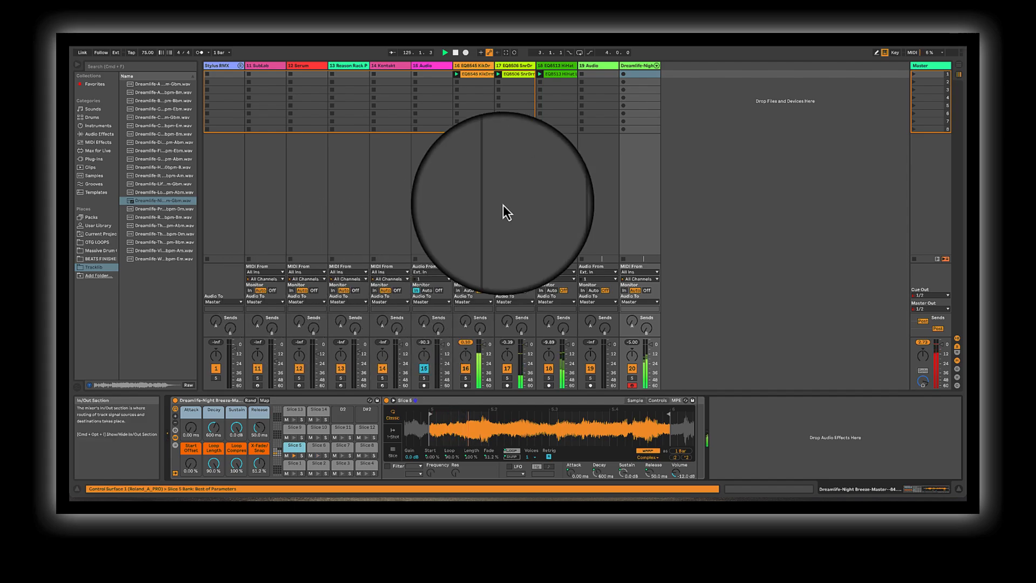
Record a MIDI clip of Slice 5 and Slice 6 notes in the sliced track's first slot, then stop recording.
{"action": "left_click", "coordinate": [623, 76]}
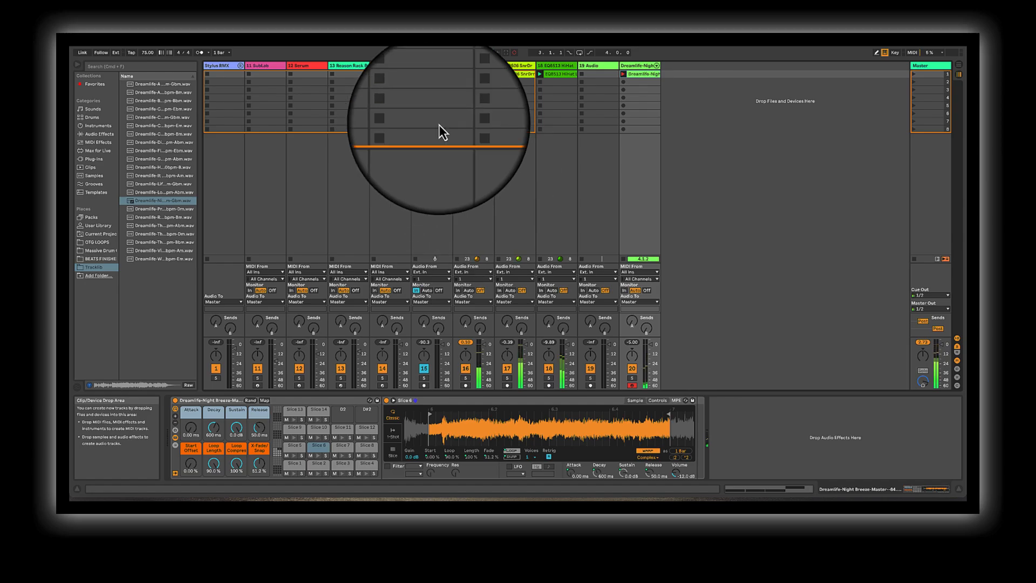
{"action": "left_click", "coordinate": [519, 53]}
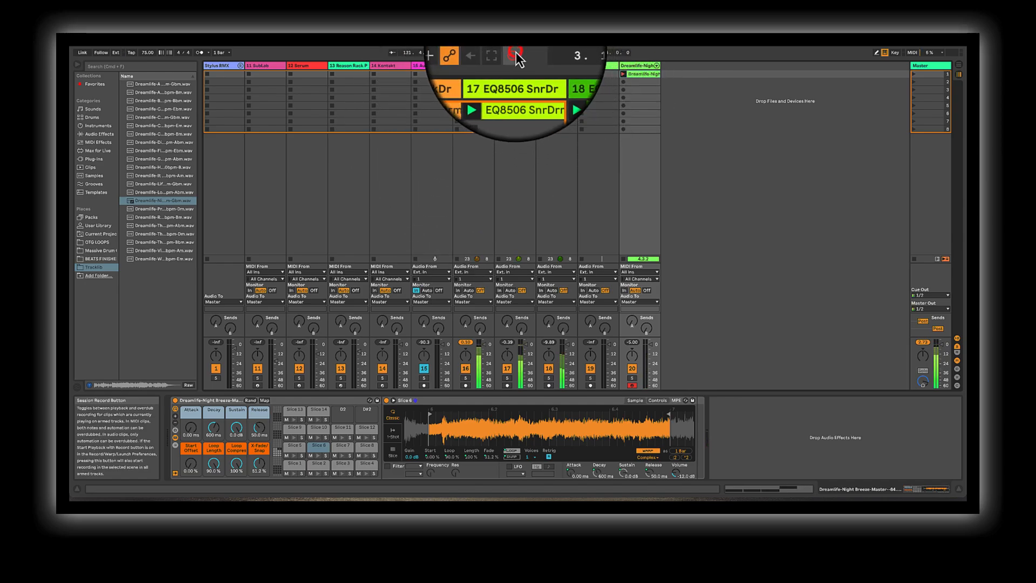
Open the recorded MIDI clip and move its end marker and loop end to bar 5, making a 4-bar loop.
{"action": "left_click", "coordinate": [641, 74]}
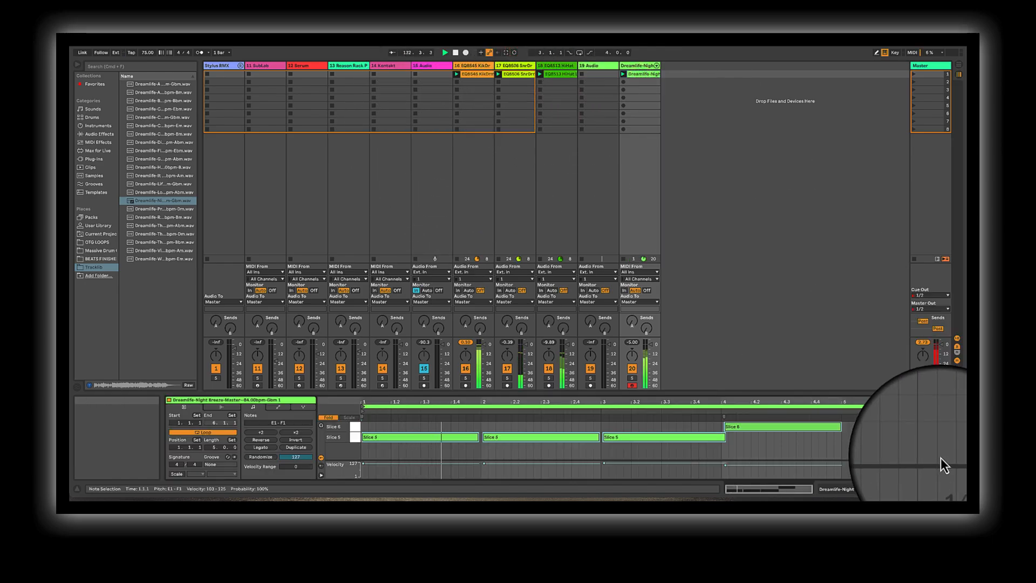
{"action": "left_click_drag", "start_coordinate": [959, 415], "coordinate": [839, 413]}
{"action": "left_click", "coordinate": [834, 414]}
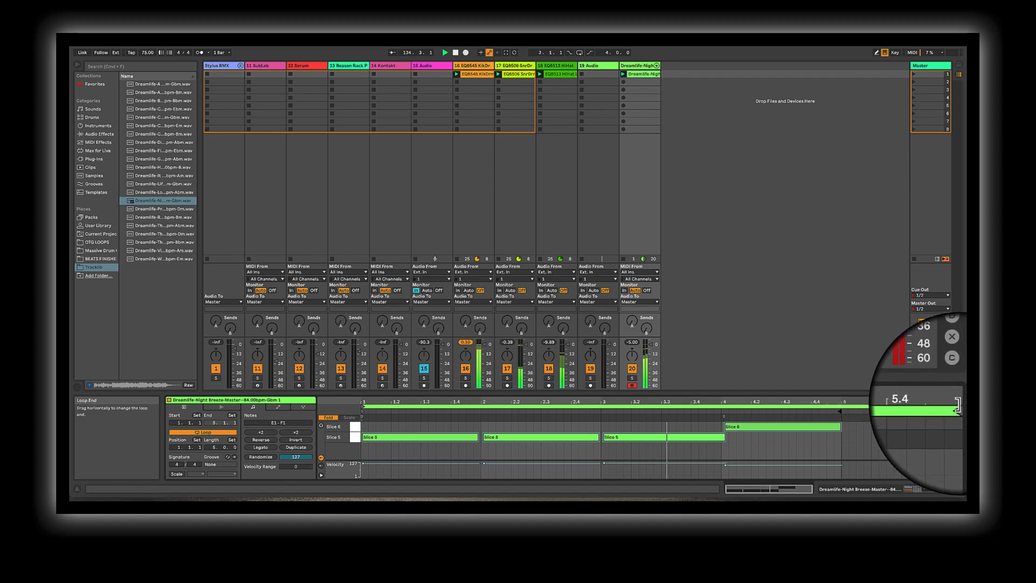
{"action": "left_click_drag", "start_coordinate": [963, 405], "coordinate": [839, 407]}
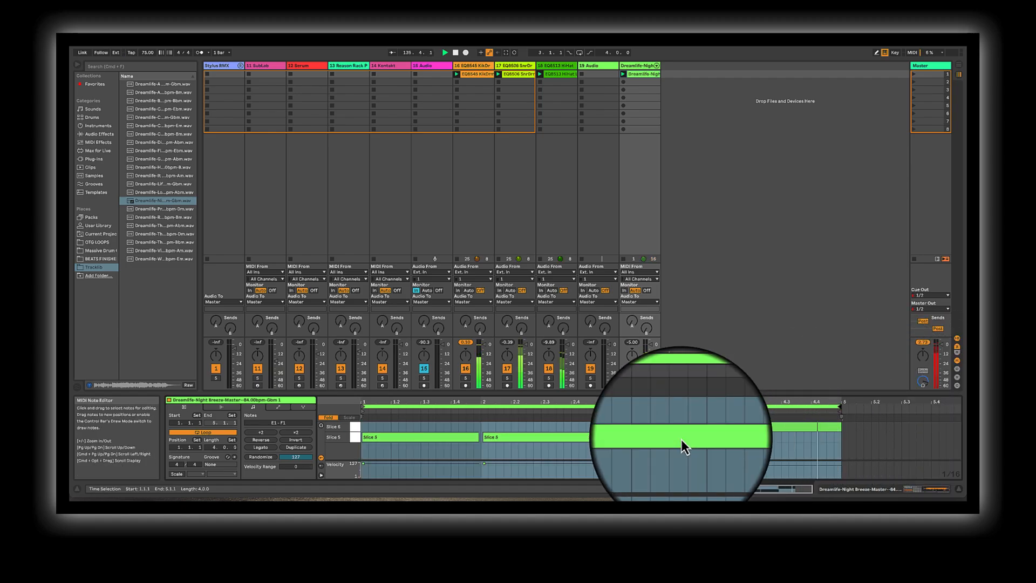
Select the Slice 6 note at bar 4 and the Slice 5 notes at bars 3 and 2 to check them individually.
{"action": "left_click", "coordinate": [656, 424]}
{"action": "left_click", "coordinate": [735, 428]}
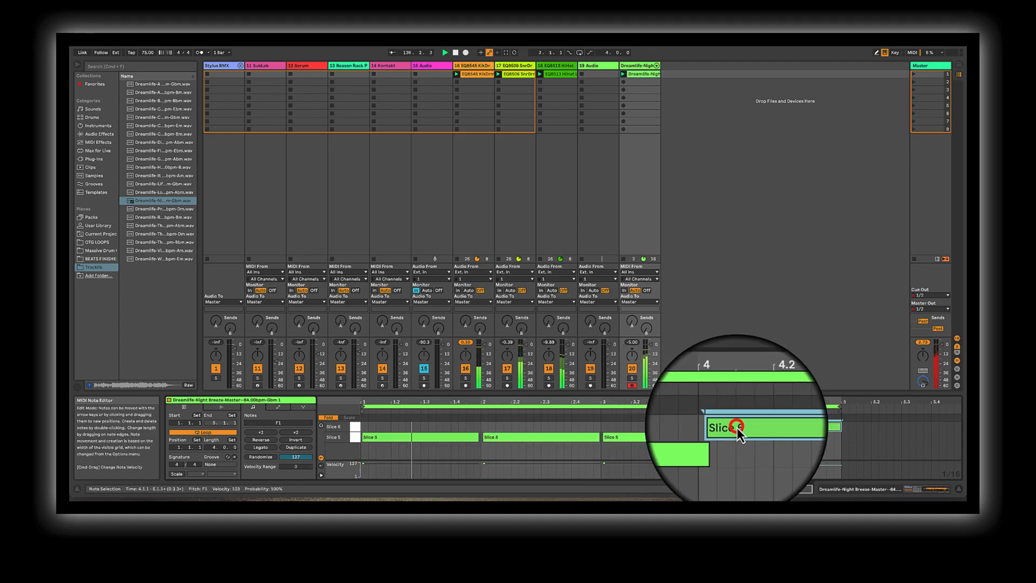
{"action": "left_click", "coordinate": [633, 438]}
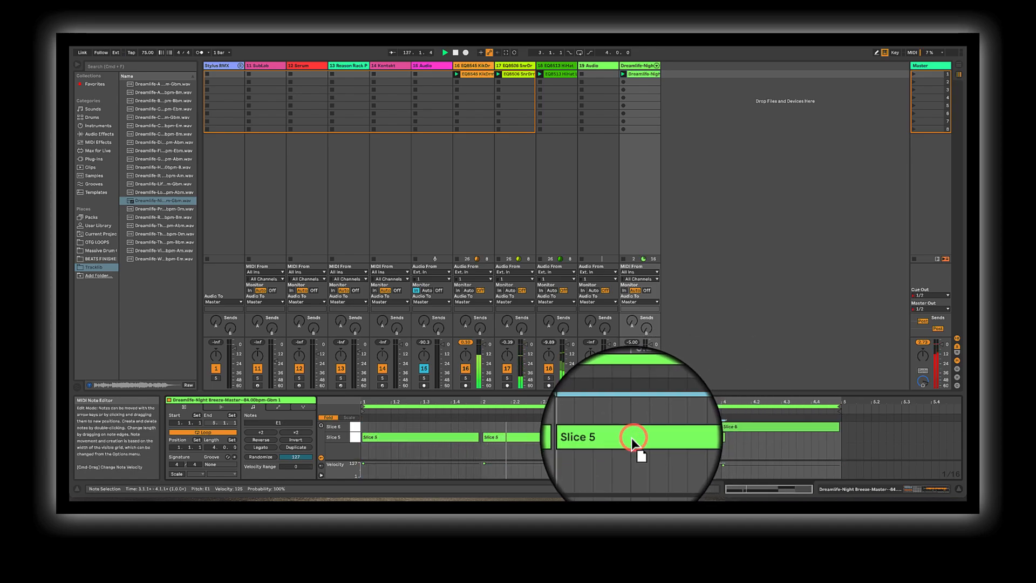
{"action": "left_click", "coordinate": [497, 443]}
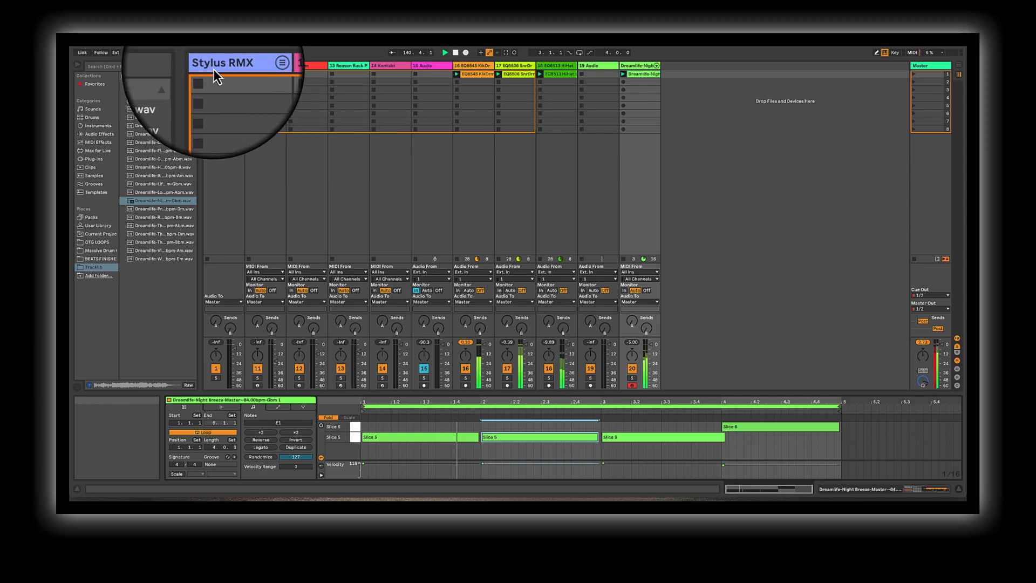
Cut the empty 19 Audio track and duplicate the sliced Dreamlife track with its MIDI clip.
{"action": "left_click", "coordinate": [593, 66]}
{"action": "right_click", "coordinate": [593, 66]}
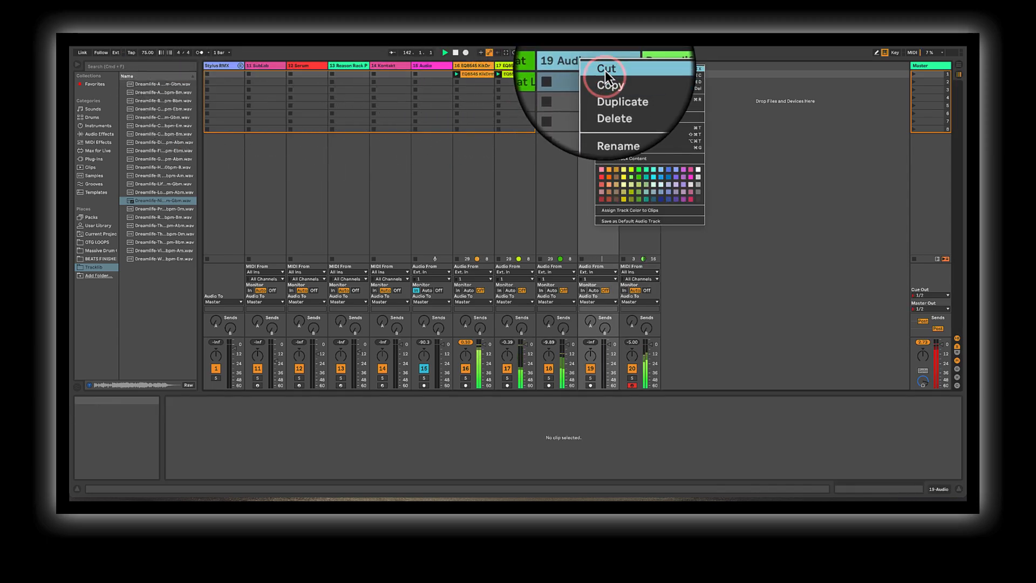
{"action": "left_click", "coordinate": [604, 70]}
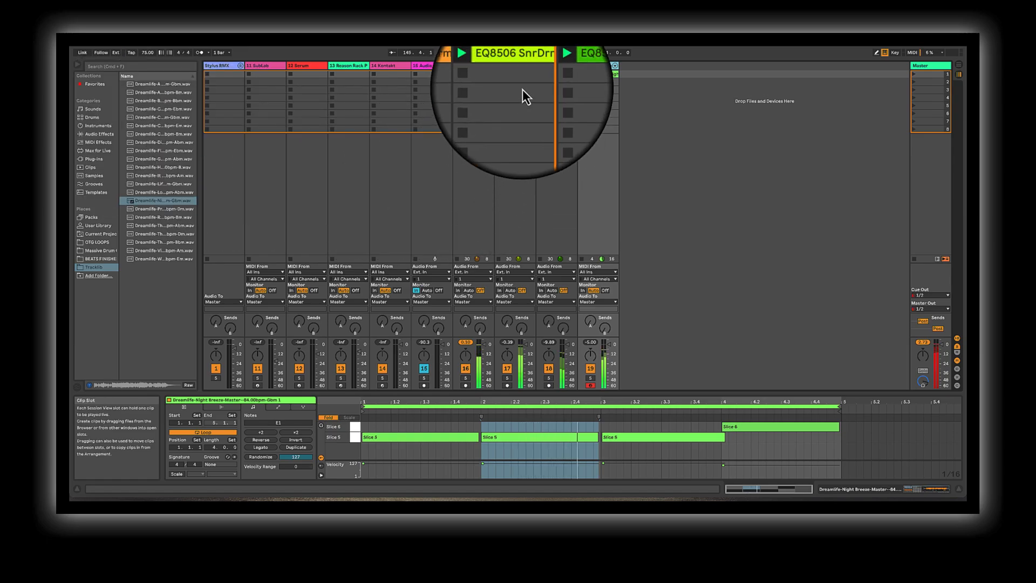
{"action": "right_click", "coordinate": [587, 70]}
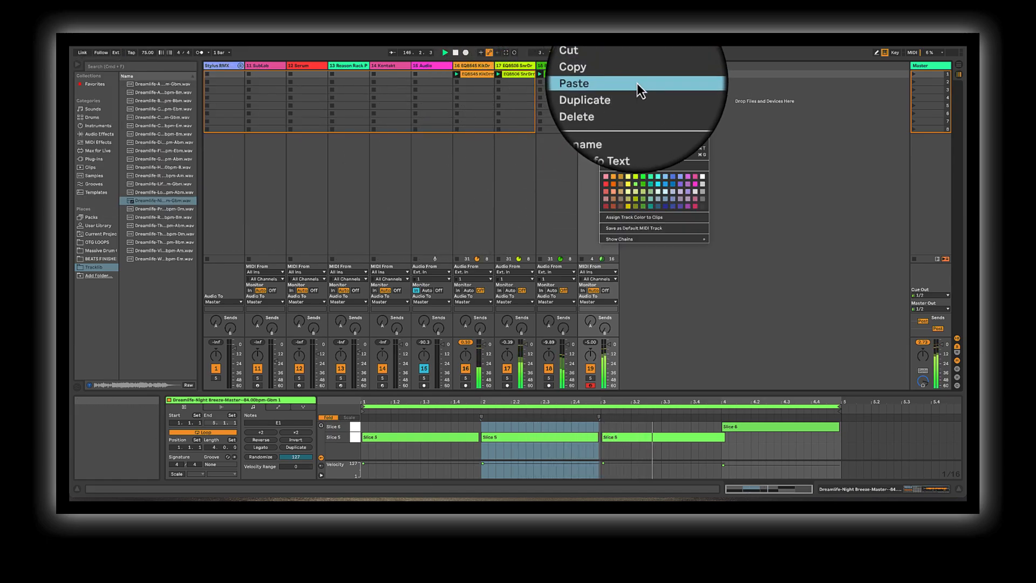
{"action": "left_click", "coordinate": [638, 92]}
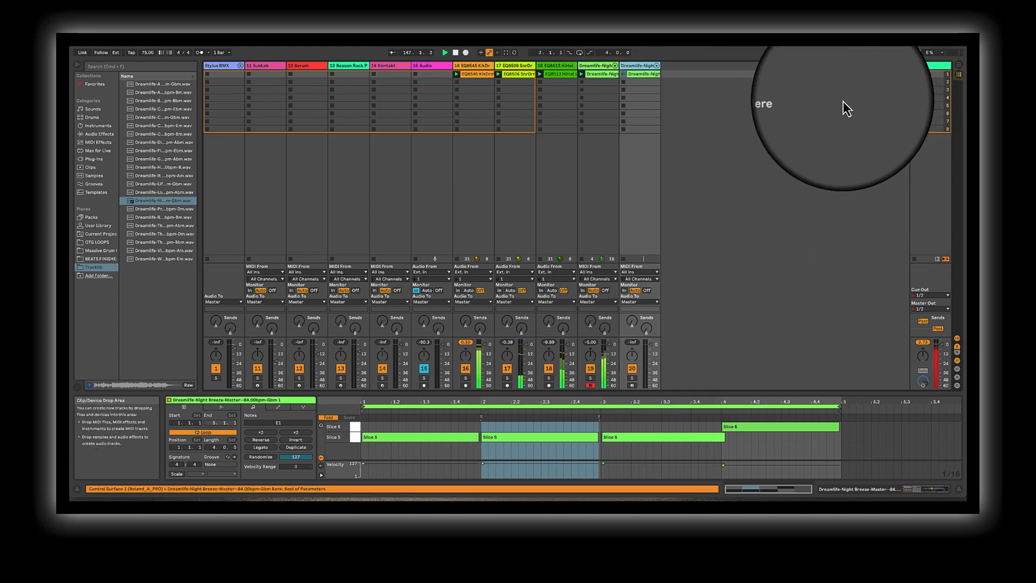
Add an Auto Filter from the EQ & Filters audio effects to the duplicated Dreamlife track.
{"action": "scroll", "coordinate": [81, 162], "scroll_direction": "up", "scroll_amount": 5}
{"action": "left_click", "coordinate": [92, 128]}
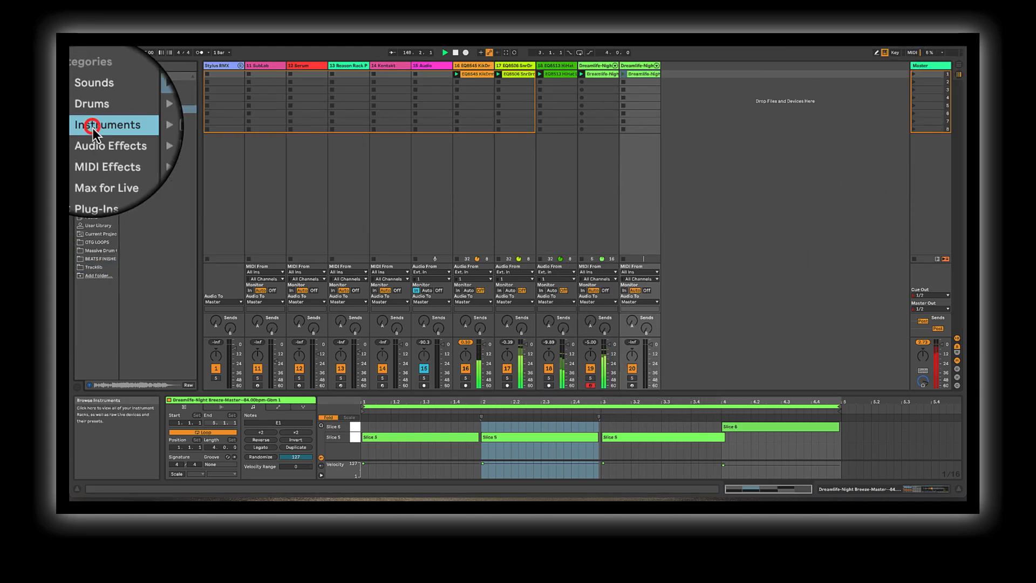
{"action": "left_click", "coordinate": [93, 112]}
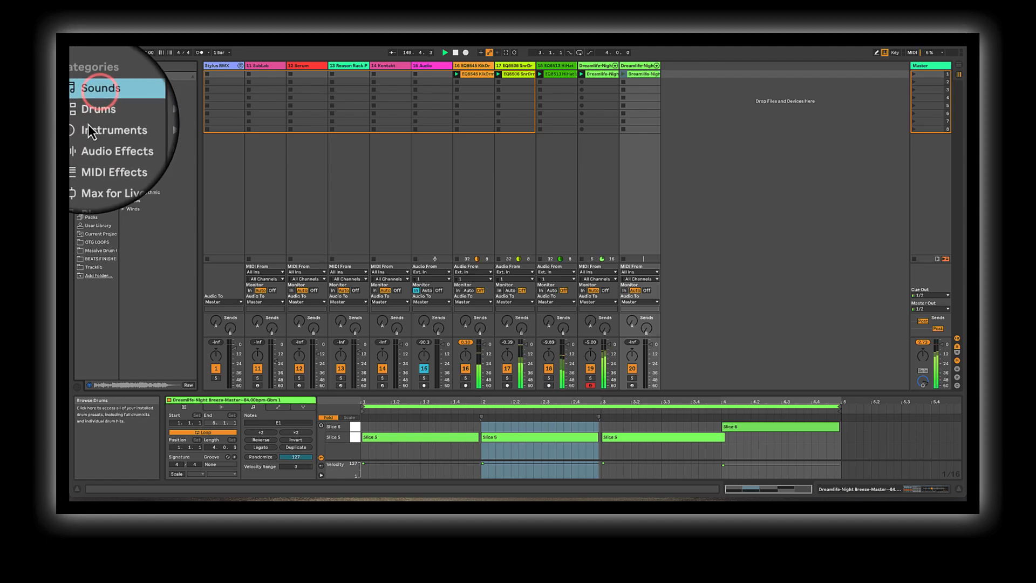
{"action": "left_click", "coordinate": [89, 124]}
{"action": "left_click", "coordinate": [90, 116]}
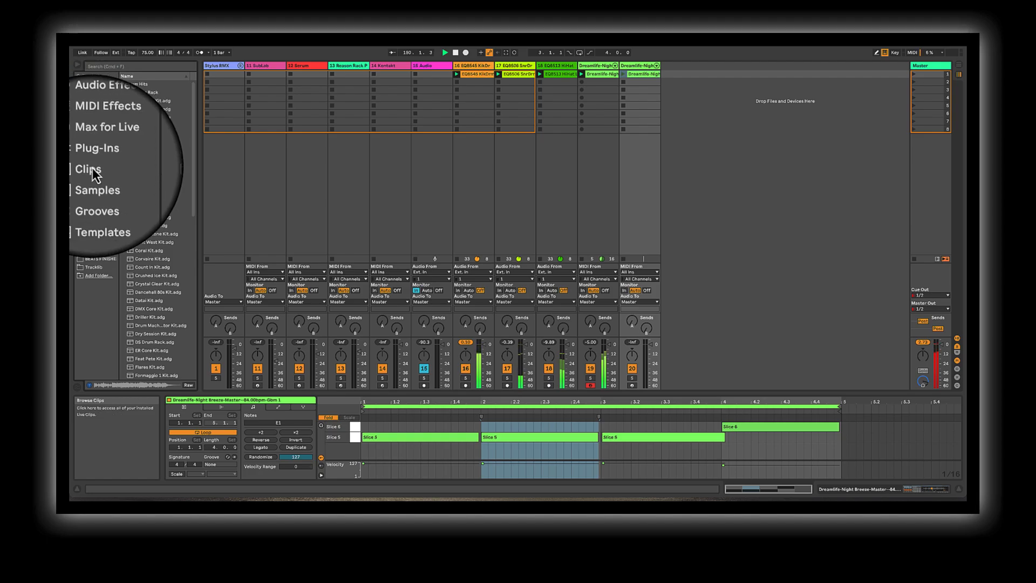
{"action": "left_click", "coordinate": [100, 134]}
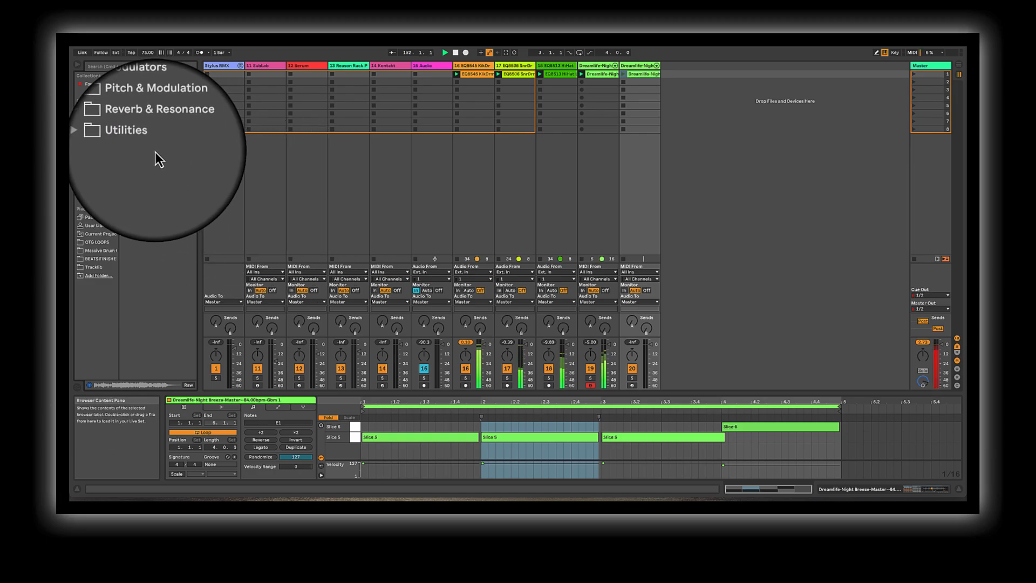
{"action": "left_click", "coordinate": [151, 112]}
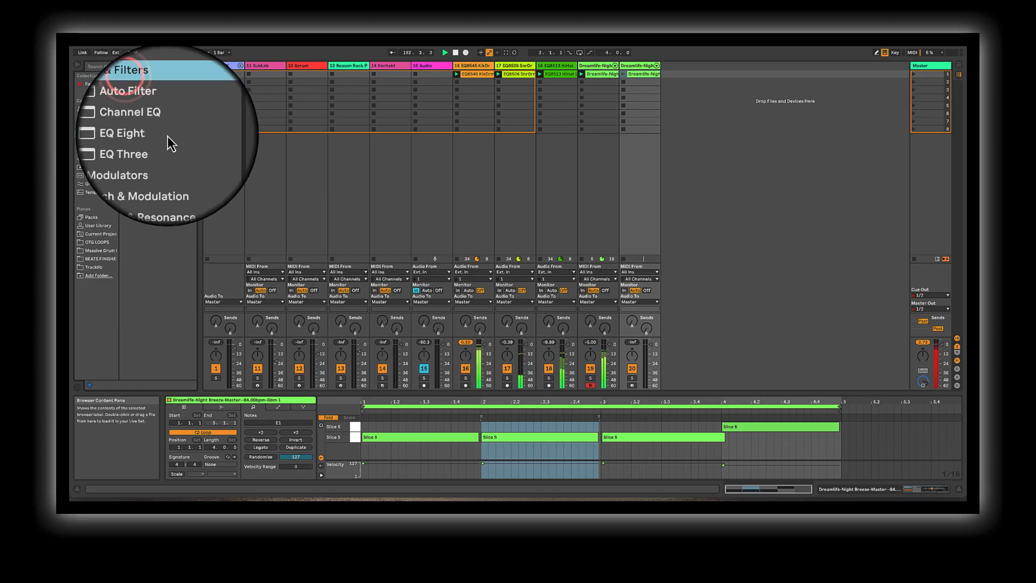
{"action": "left_click", "coordinate": [147, 118]}
{"action": "double_click", "coordinate": [148, 119]}
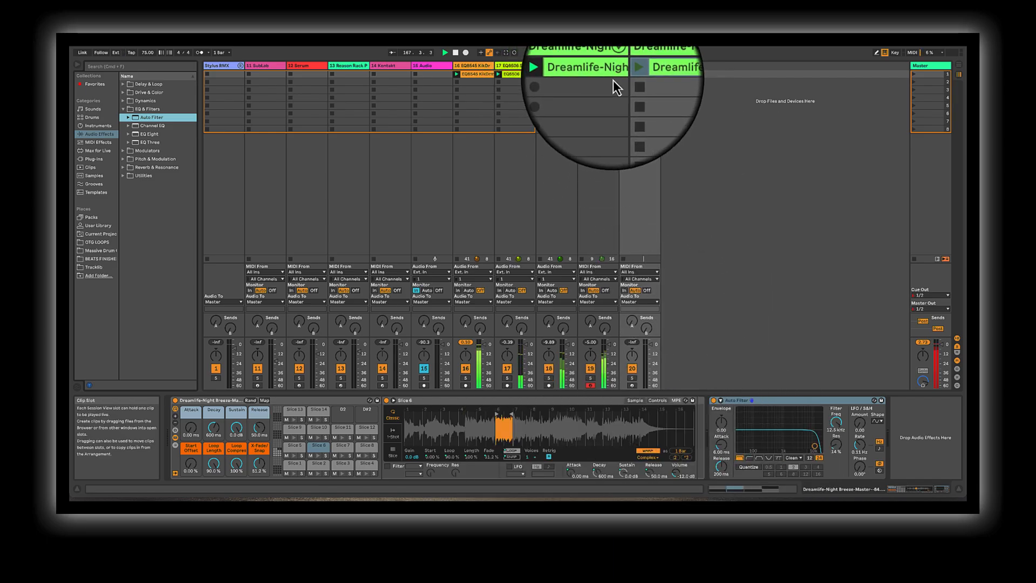
Launch the duplicated track's clip and lower its Auto Filter cutoff to about 235 Hz with 41% resonance.
{"action": "left_click", "coordinate": [623, 75]}
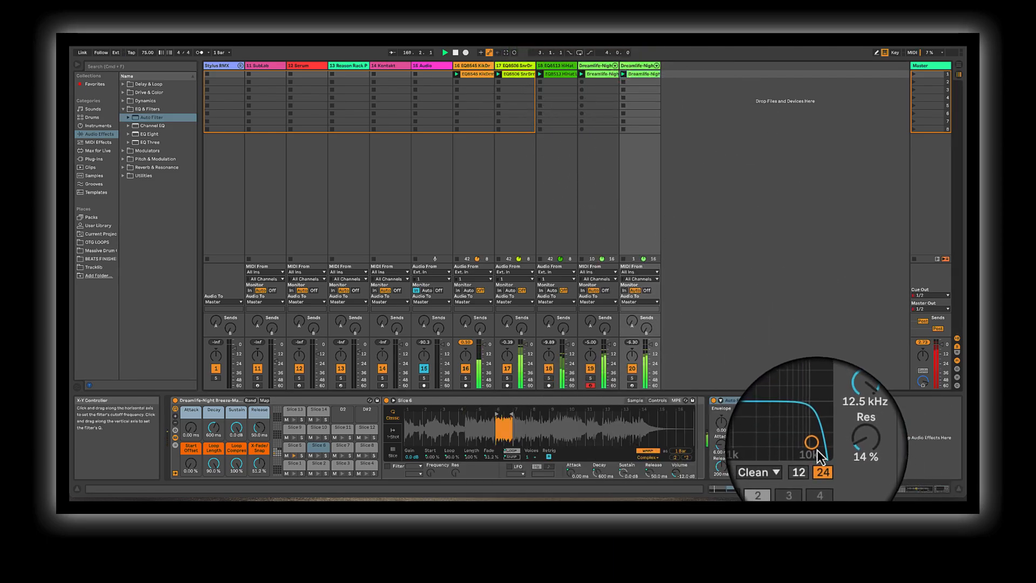
{"action": "left_click_drag", "start_coordinate": [812, 442], "coordinate": [765, 438]}
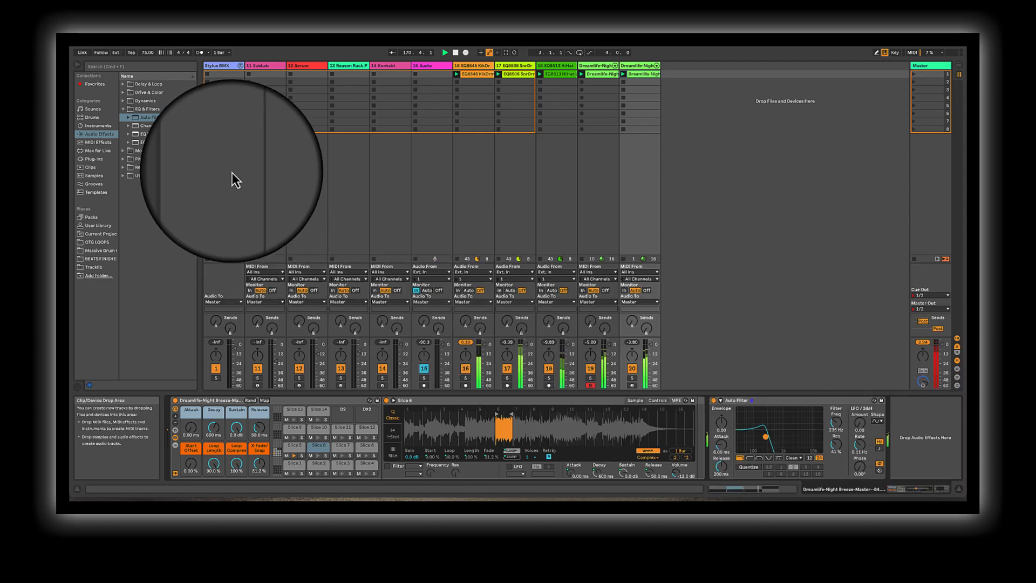
Browse the VST plug-ins and the Drive & Color and EQ & Filters audio effects for a suitable effect.
{"action": "left_click", "coordinate": [93, 161]}
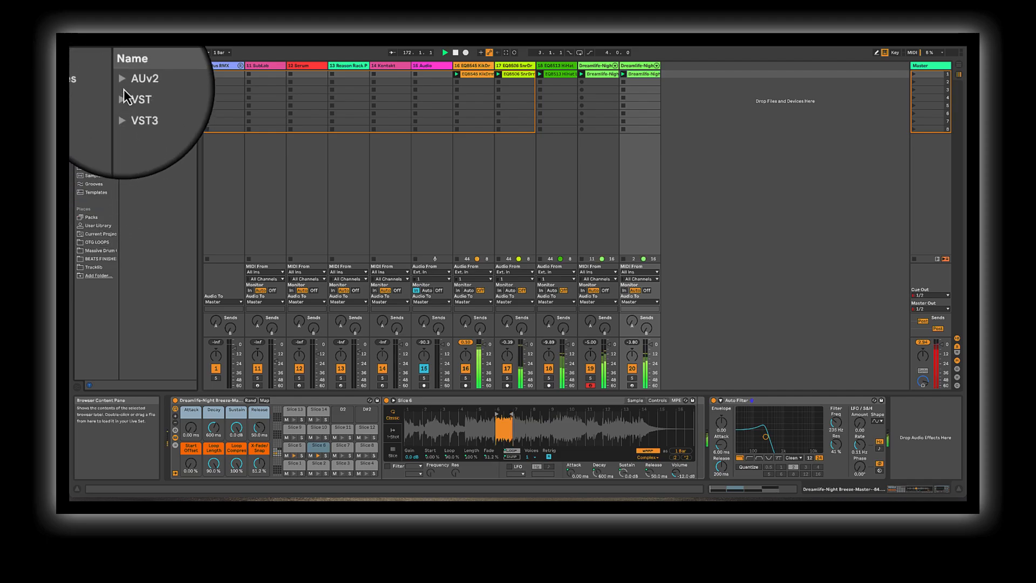
{"action": "left_click", "coordinate": [123, 97]}
{"action": "left_click", "coordinate": [123, 96]}
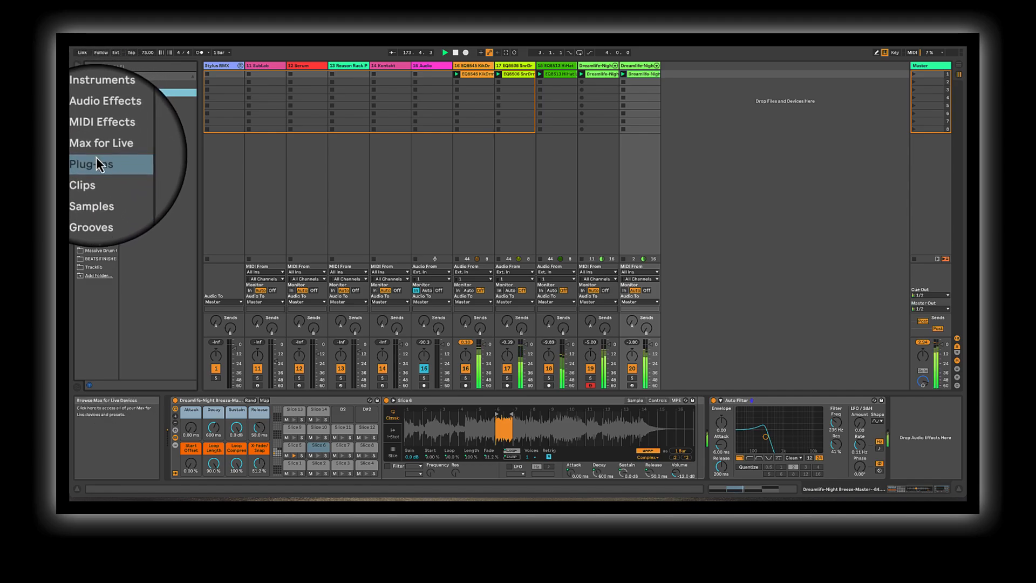
{"action": "left_click", "coordinate": [88, 139]}
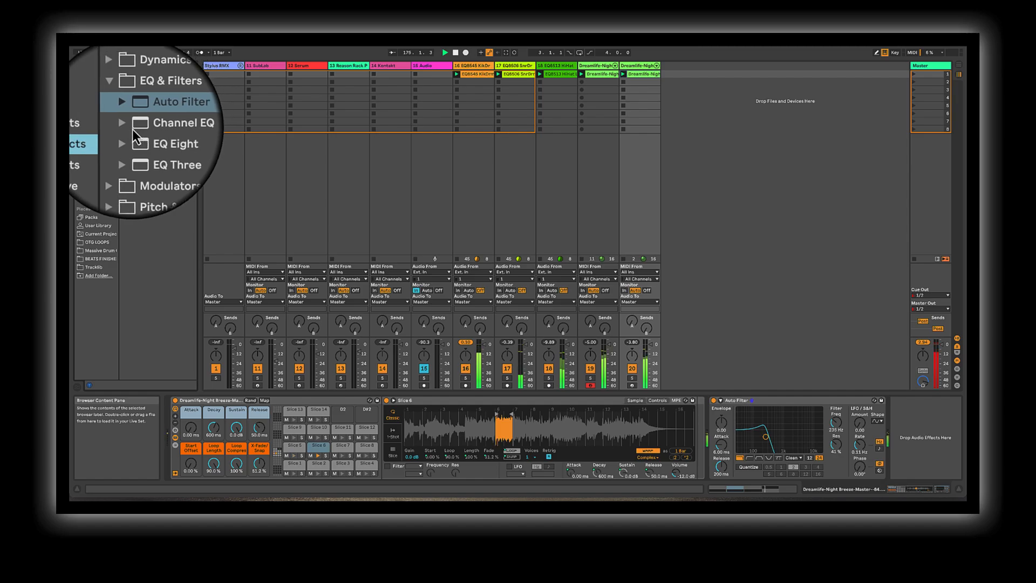
{"action": "left_click", "coordinate": [123, 120]}
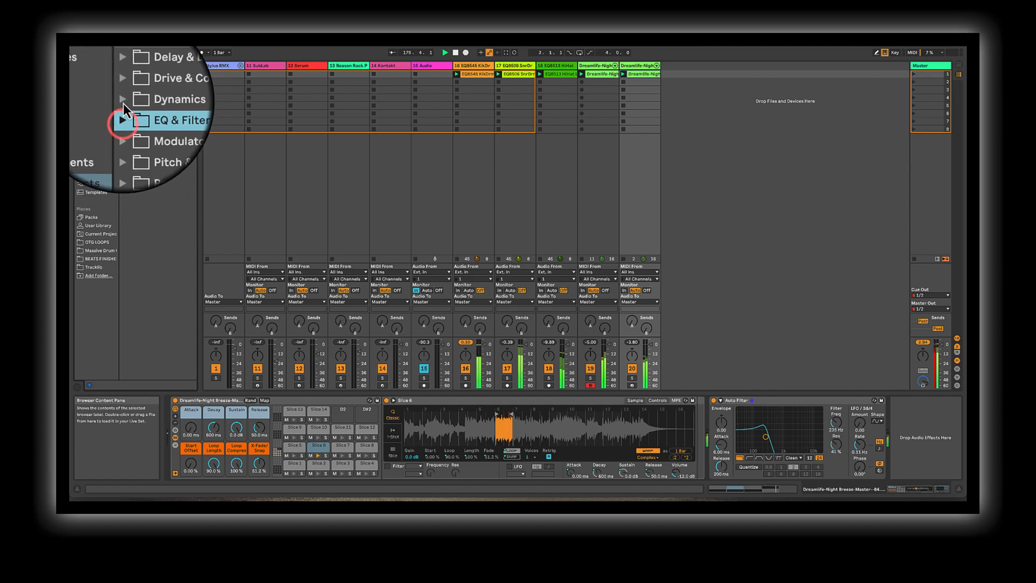
{"action": "left_click", "coordinate": [123, 78]}
{"action": "scroll", "coordinate": [162, 143], "scroll_direction": "down", "scroll_amount": 4}
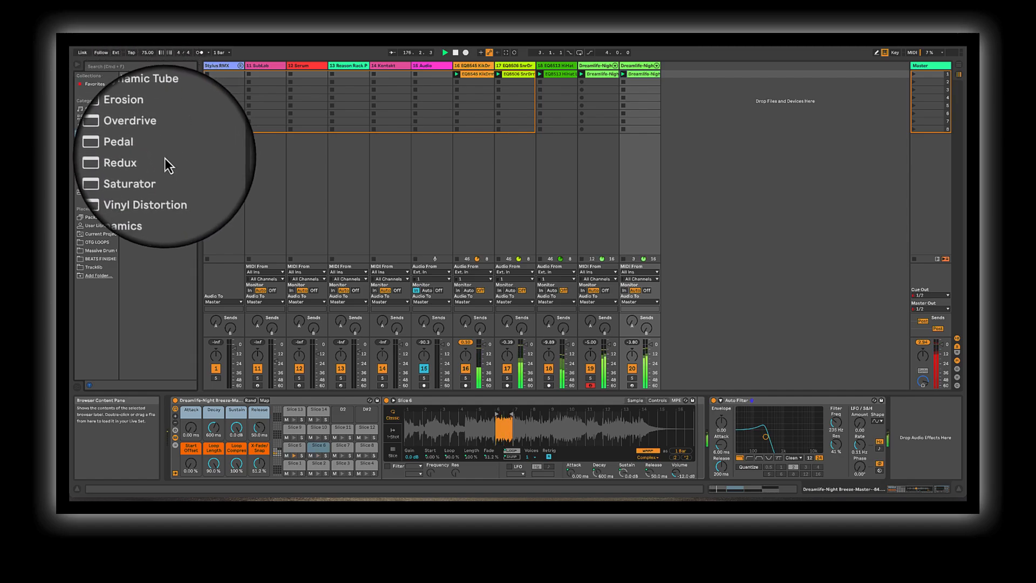
{"action": "scroll", "coordinate": [157, 144], "scroll_direction": "up", "scroll_amount": 4}
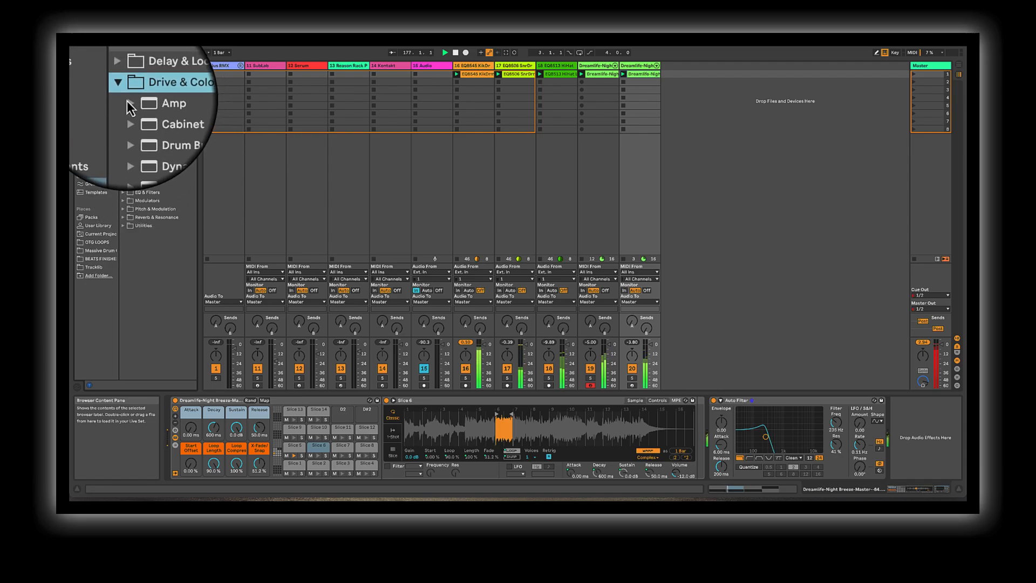
{"action": "left_click", "coordinate": [123, 93]}
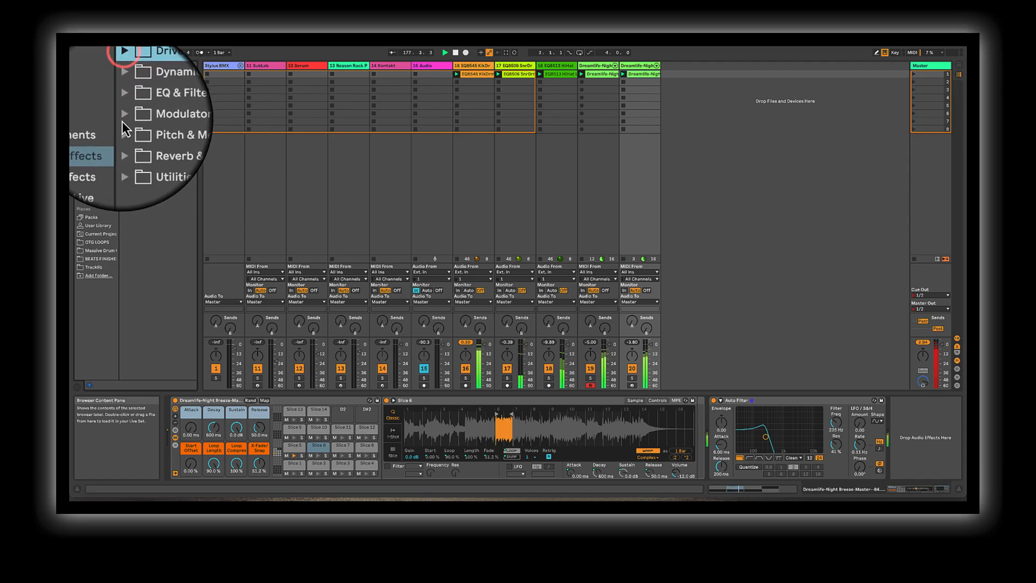
{"action": "left_click", "coordinate": [124, 113]}
{"action": "left_click", "coordinate": [124, 113]}
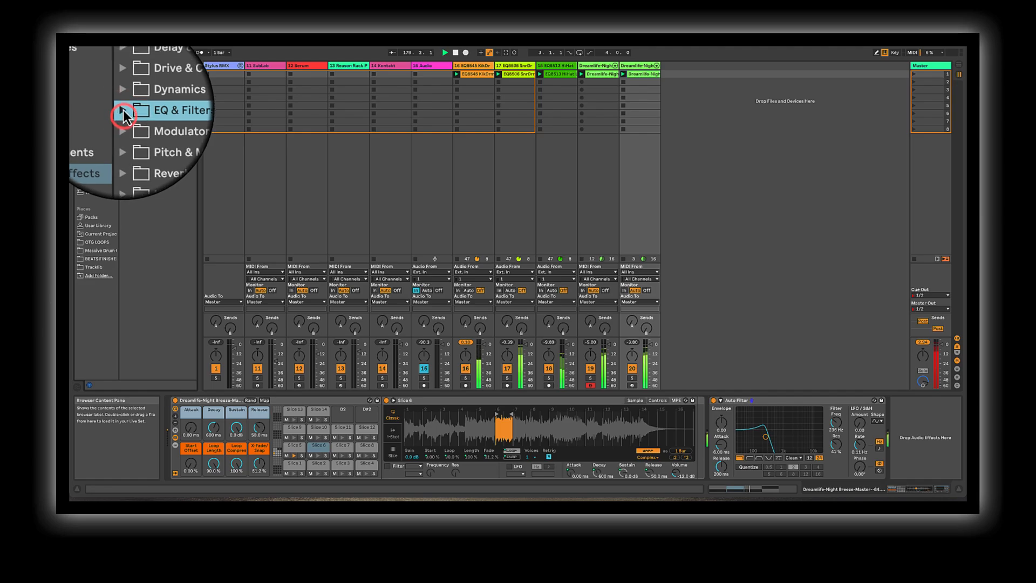
Add a Limiter from the Dynamics audio effects to the Master track.
{"action": "left_click", "coordinate": [122, 104]}
{"action": "left_click", "coordinate": [140, 134]}
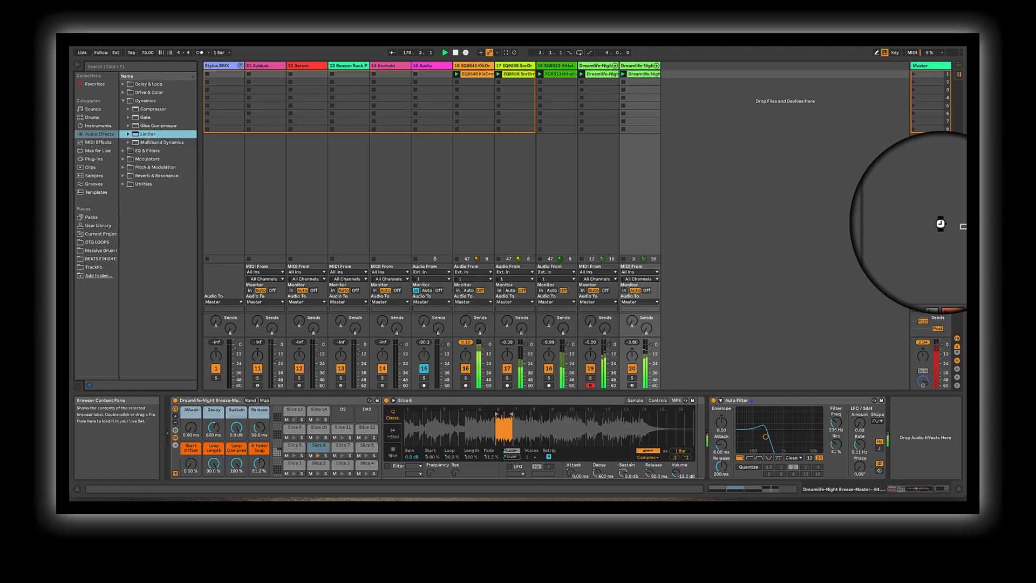
{"action": "left_click_drag", "start_coordinate": [940, 223], "coordinate": [941, 224]}
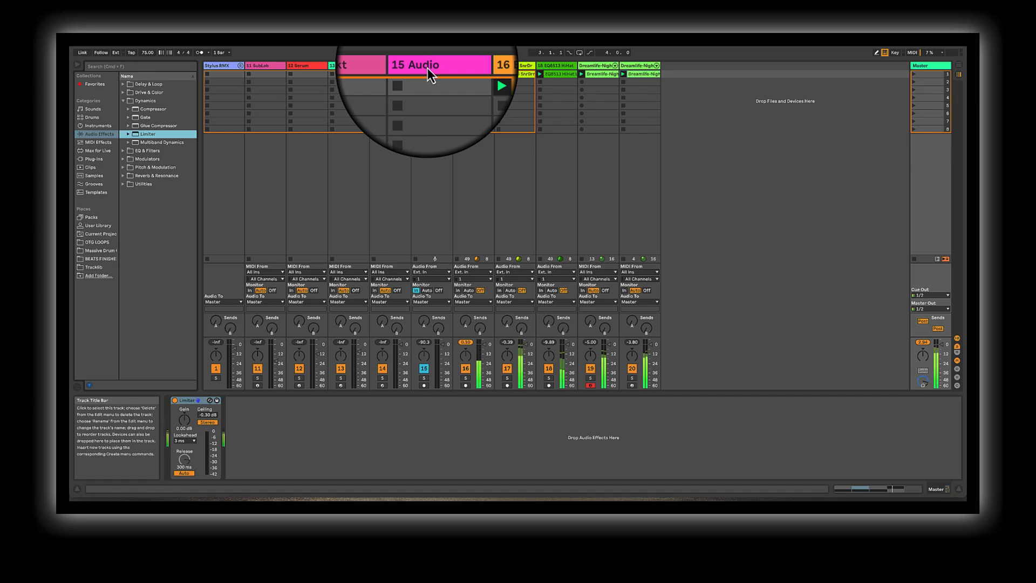
Cut the unused 15 Audio track.
{"action": "right_click", "coordinate": [427, 68]}
{"action": "left_click", "coordinate": [438, 75]}
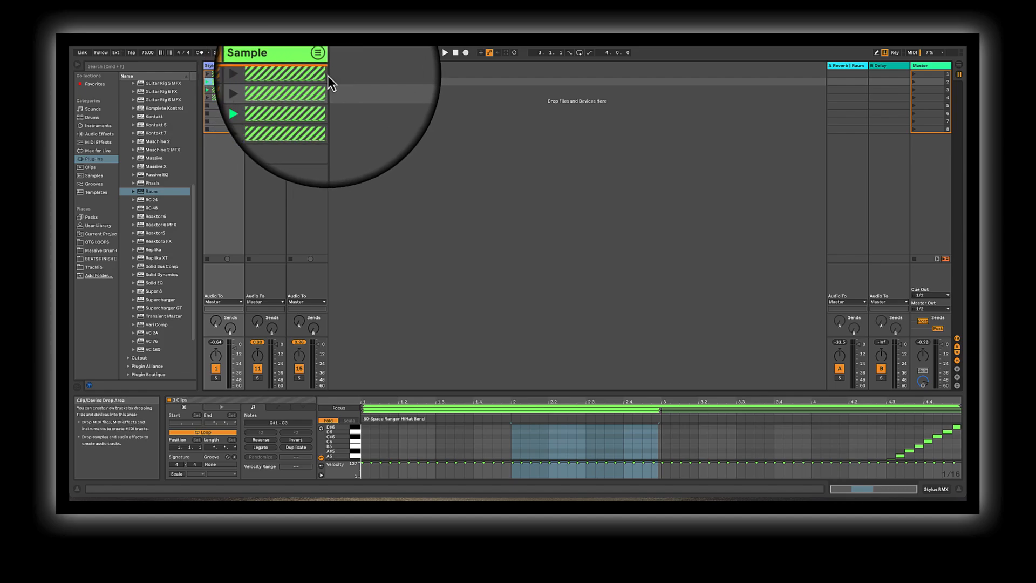
Stop the Drums group's clips and start recording into the arrangement.
{"action": "left_click", "coordinate": [248, 105]}
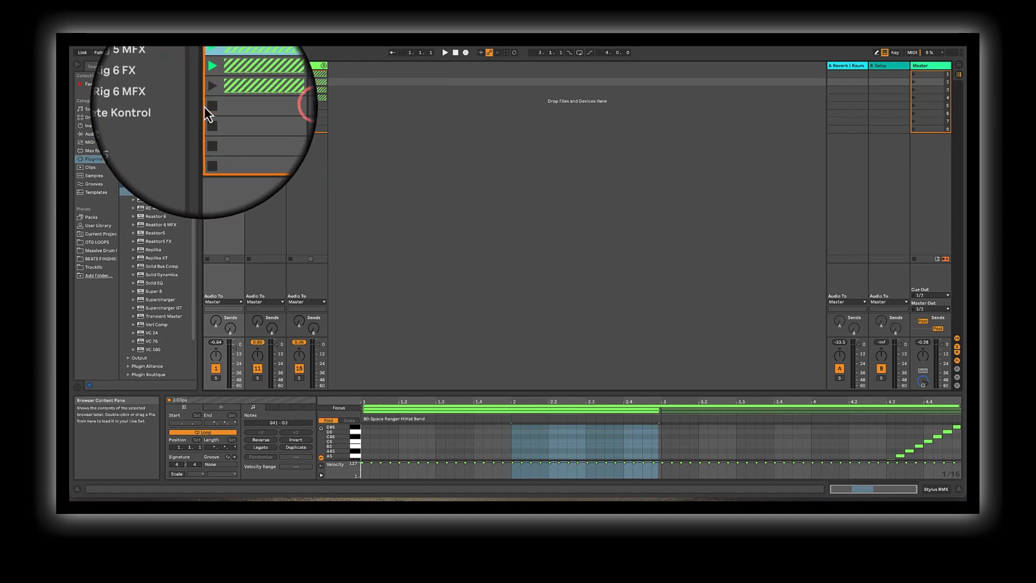
{"action": "left_click", "coordinate": [465, 53]}
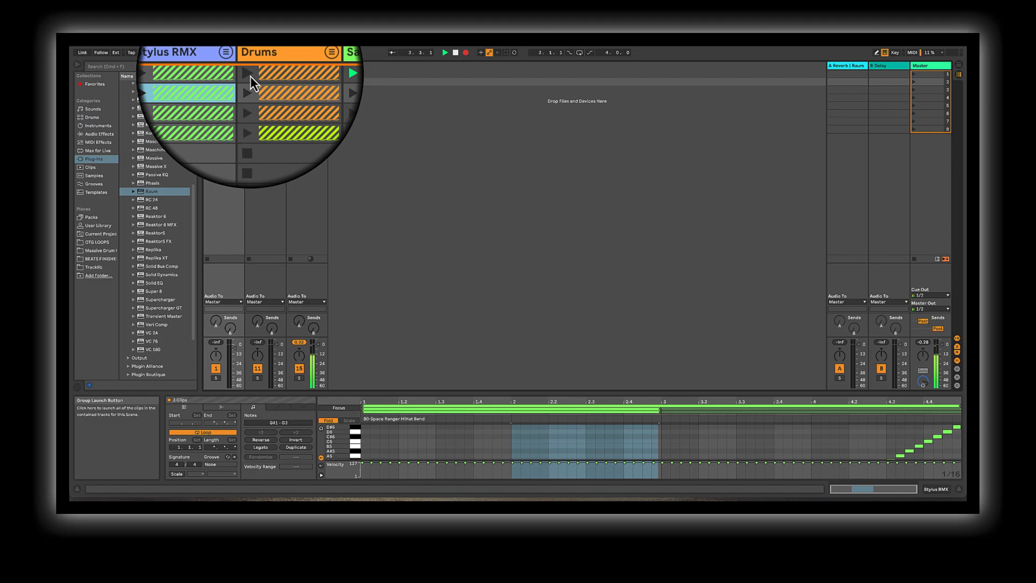
Unfold the Drums and Stylus RMX groups and launch the first-scene clips of both groups into the recording.
{"action": "left_click", "coordinate": [285, 68]}
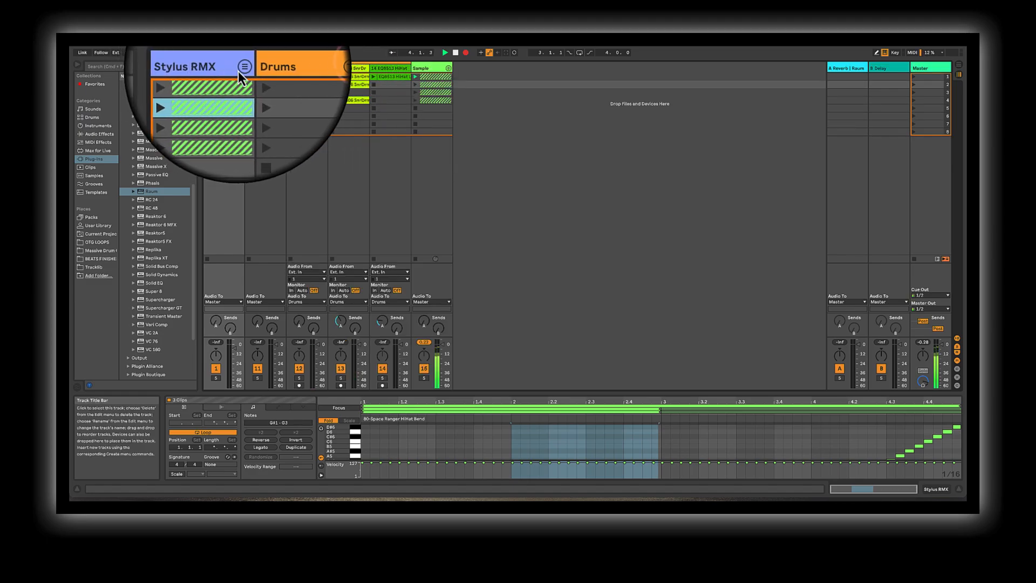
{"action": "left_click", "coordinate": [238, 68]}
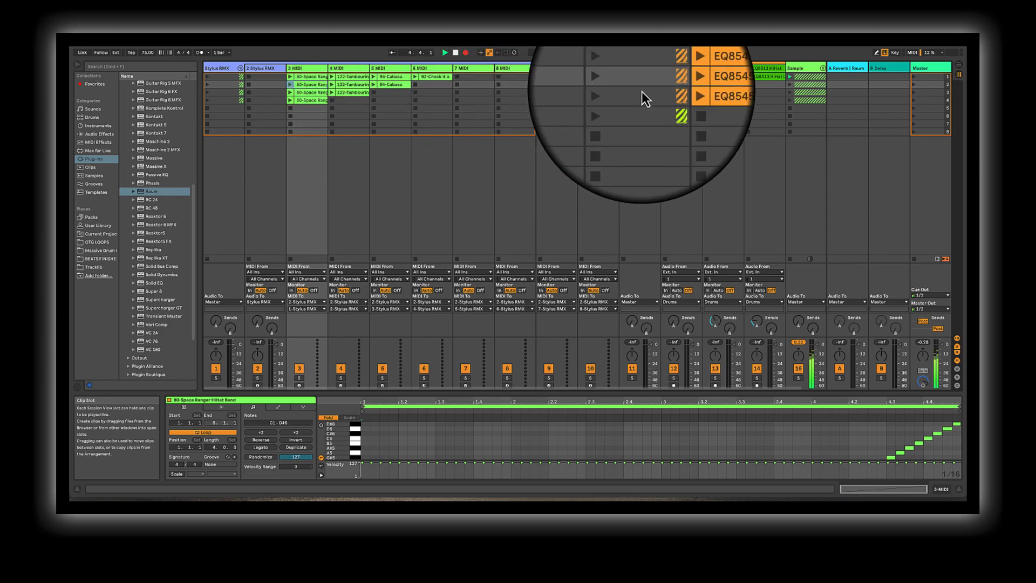
{"action": "left_click", "coordinate": [664, 84]}
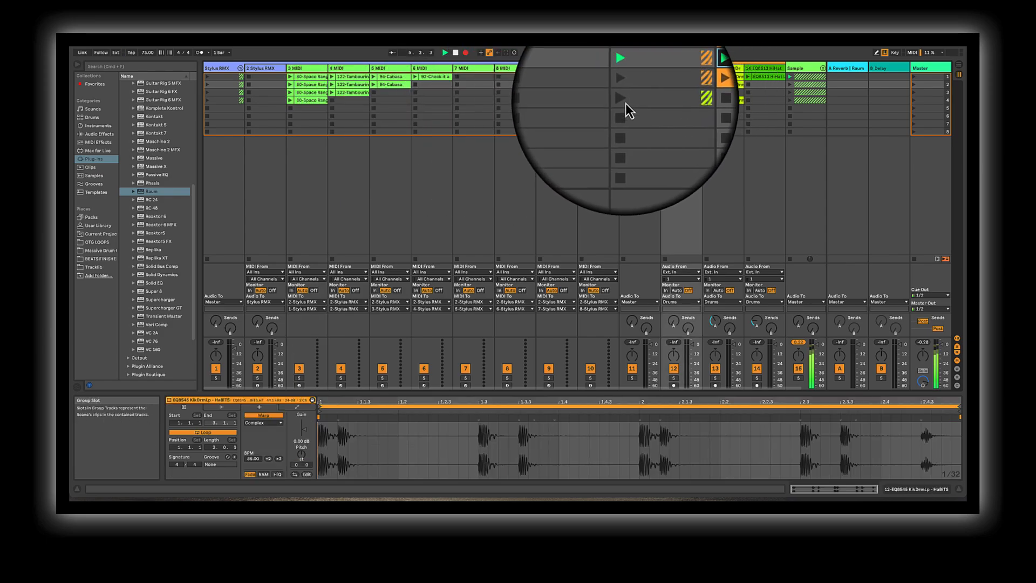
{"action": "left_click", "coordinate": [626, 108]}
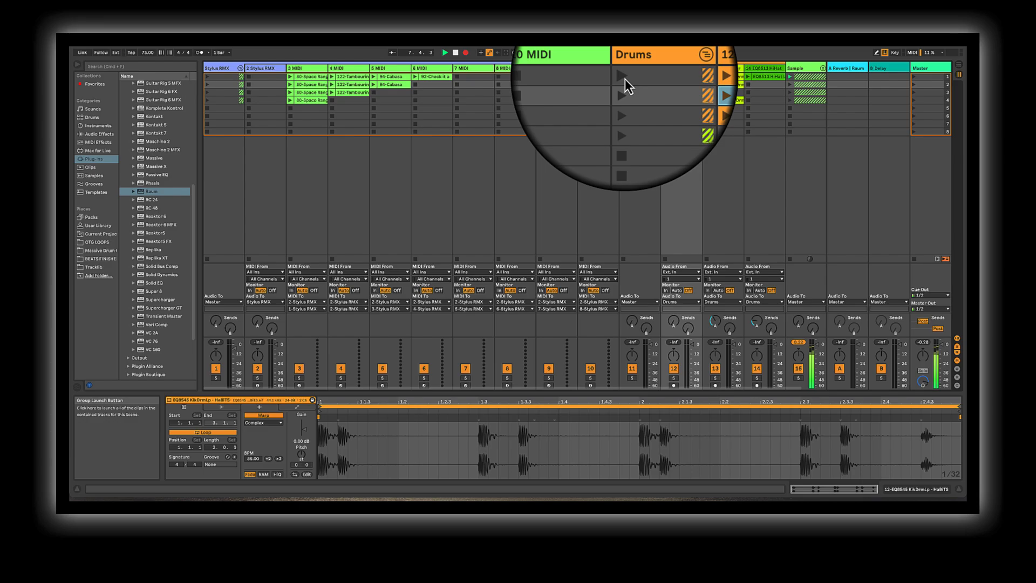
{"action": "left_click", "coordinate": [625, 79]}
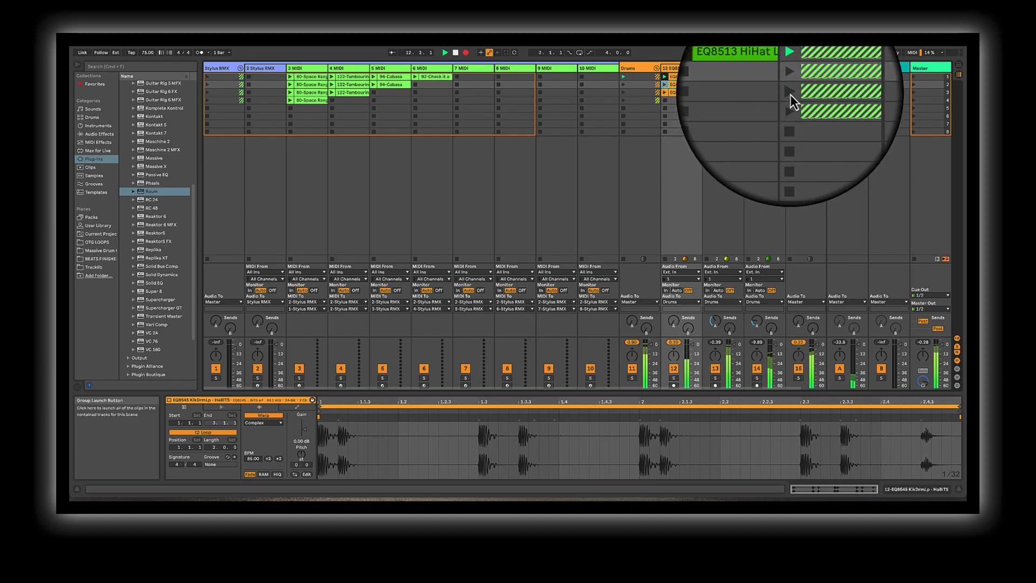
{"action": "left_click", "coordinate": [207, 80]}
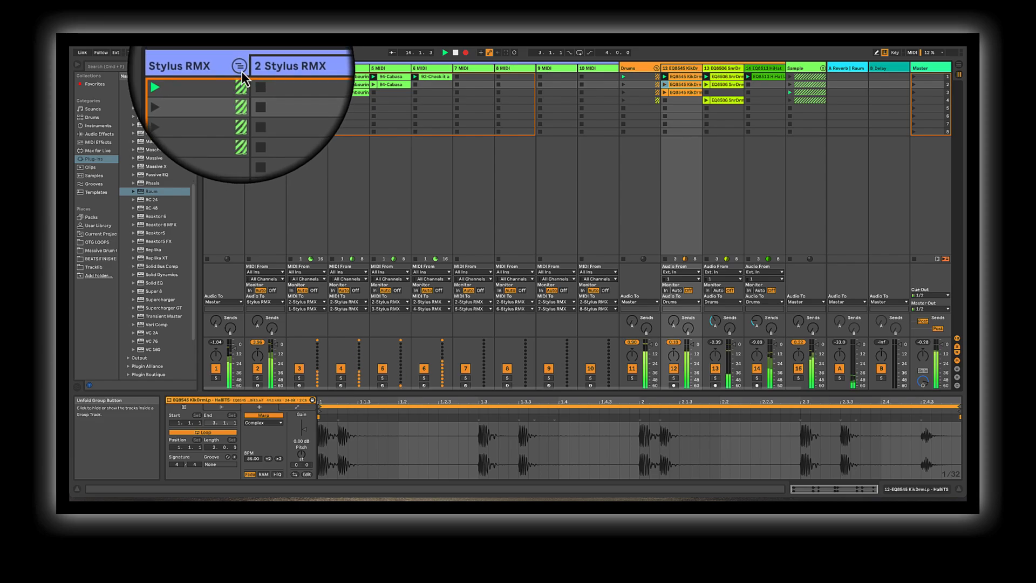
{"action": "left_click", "coordinate": [241, 69]}
{"action": "left_click", "coordinate": [240, 69]}
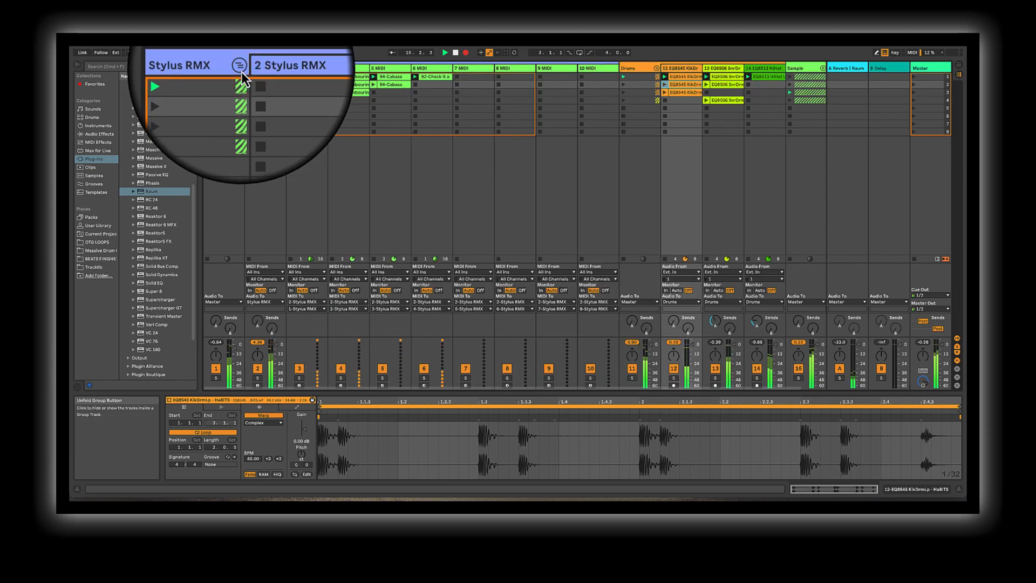
Cut the four unused MIDI tracks, 7 MIDI through 10 MIDI, from the Stylus RMX group.
{"action": "right_click", "coordinate": [472, 69]}
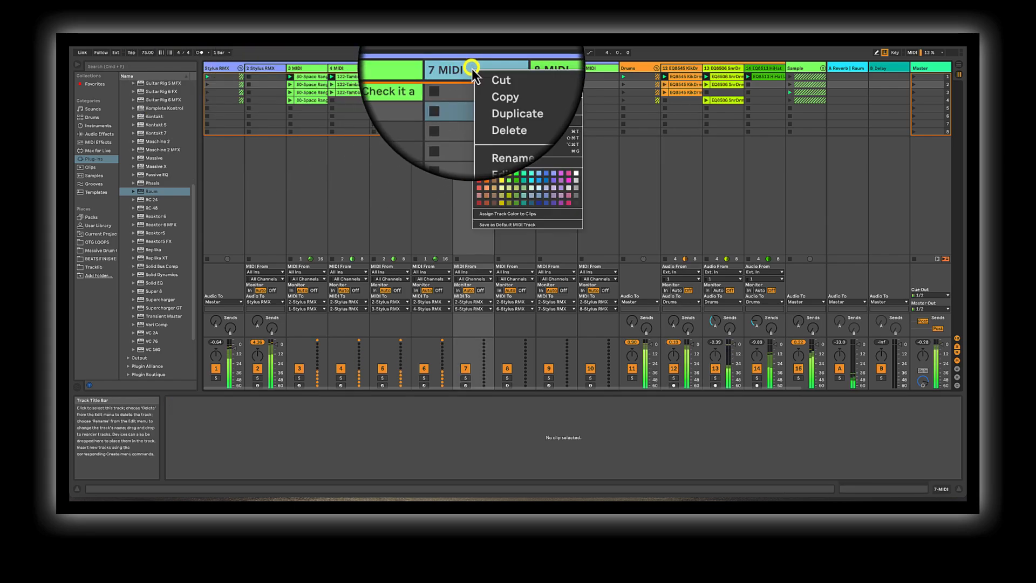
{"action": "left_click", "coordinate": [477, 73]}
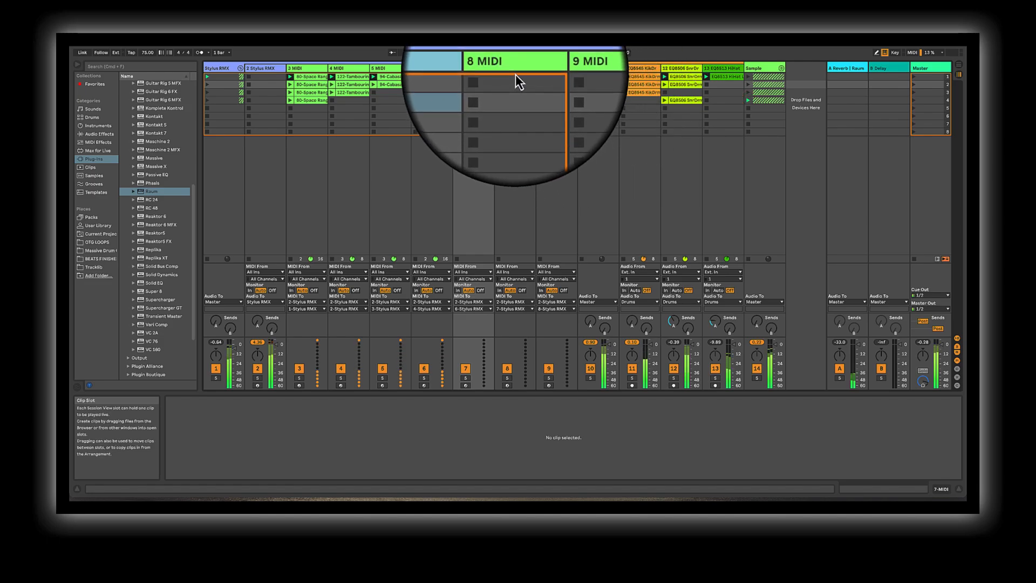
{"action": "right_click", "coordinate": [471, 70]}
{"action": "left_click", "coordinate": [480, 72]}
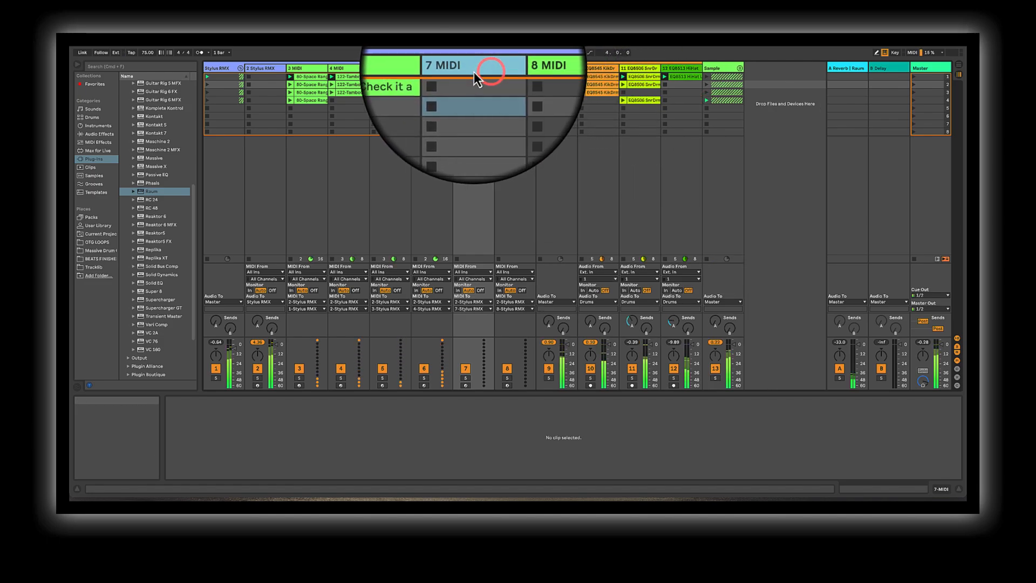
{"action": "right_click", "coordinate": [470, 71]}
{"action": "left_click", "coordinate": [472, 73]}
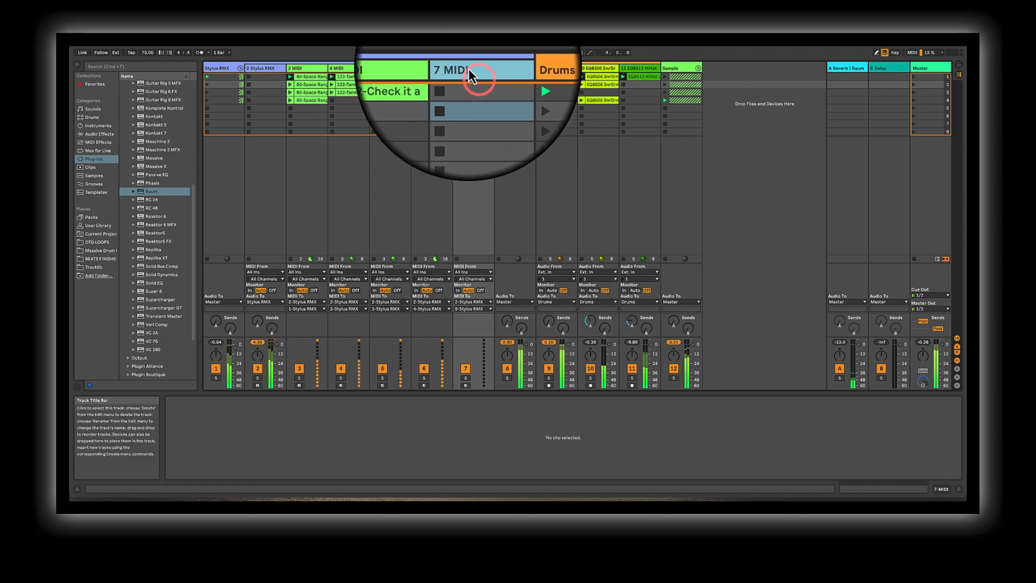
{"action": "right_click", "coordinate": [468, 69]}
{"action": "left_click", "coordinate": [471, 73]}
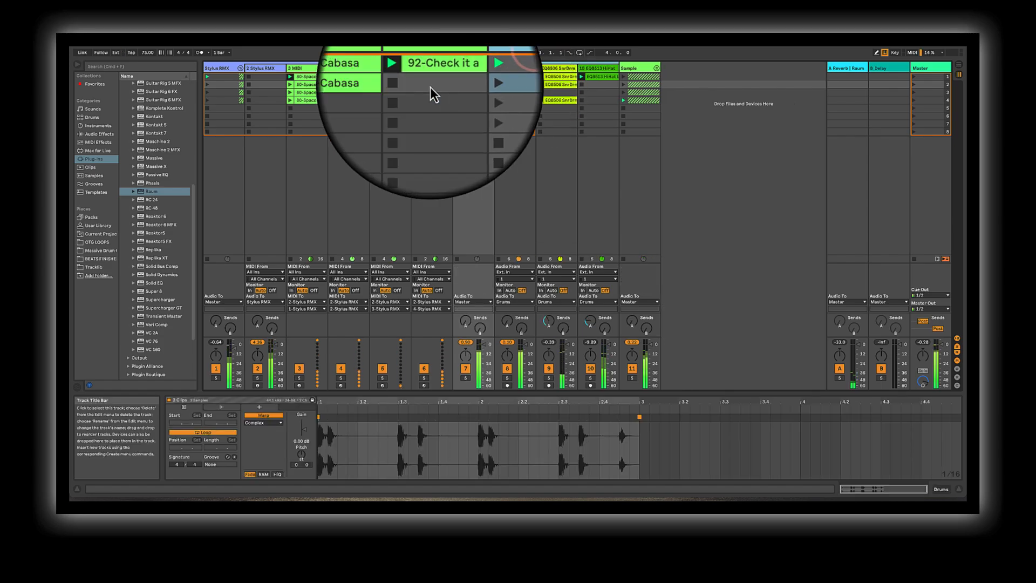
Launch the third-scene clips of the Stylus RMX, Drums and Sample groups into the arrangement recording.
{"action": "left_click", "coordinate": [207, 95]}
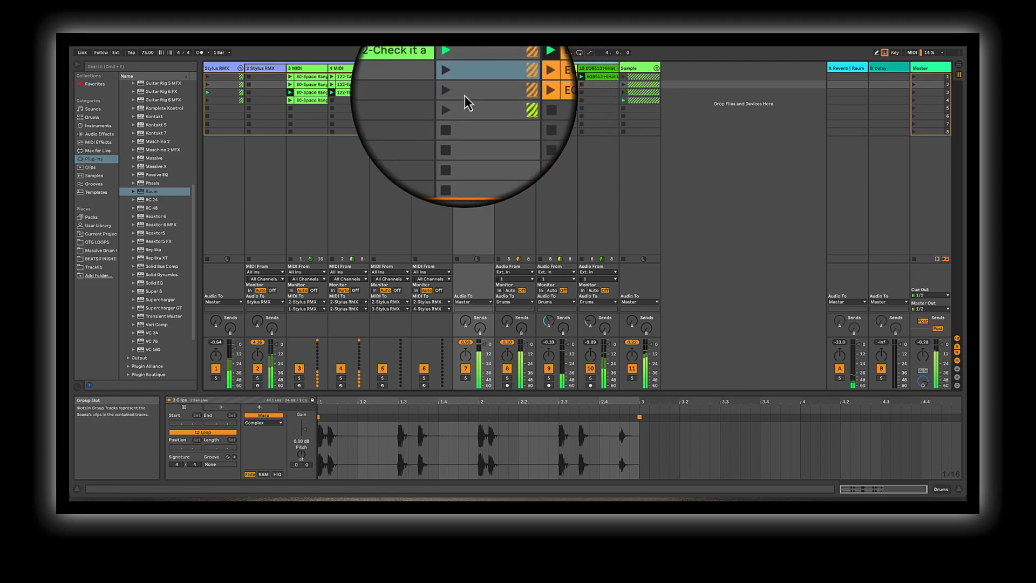
{"action": "left_click", "coordinate": [457, 96]}
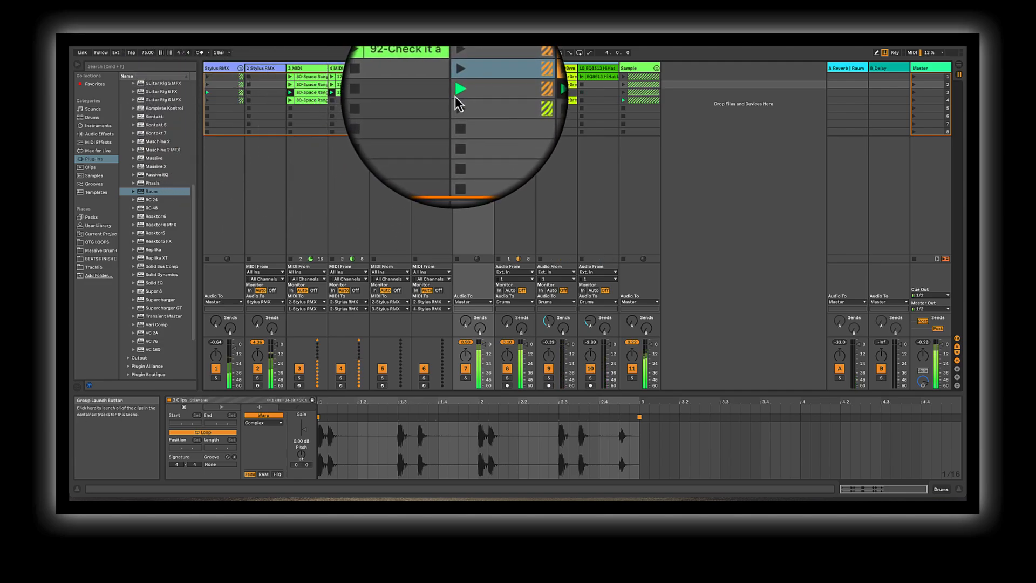
{"action": "left_click", "coordinate": [623, 93]}
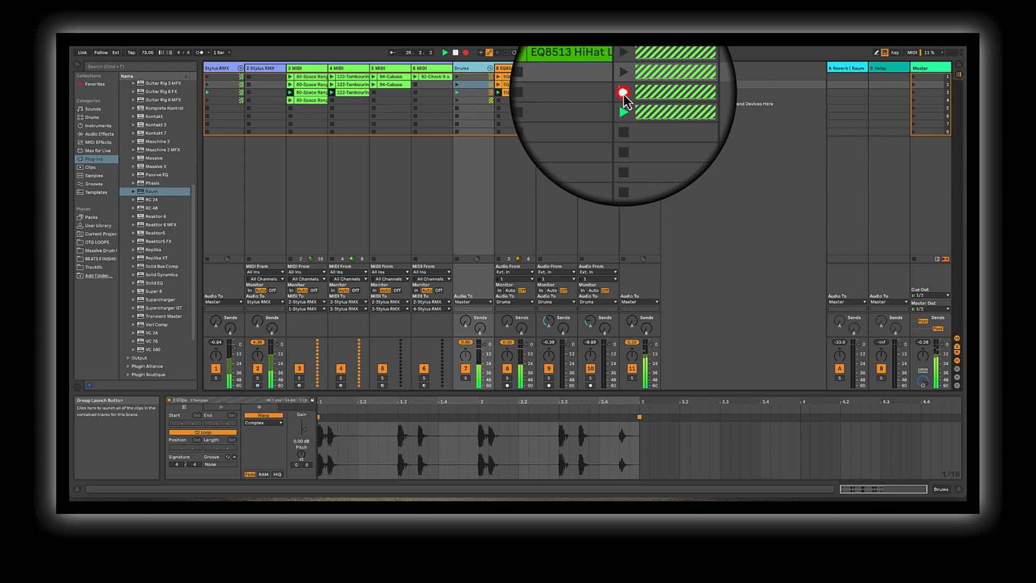
Launch the first-scene clips of the Drums and Stylus RMX groups into the recording.
{"action": "left_click", "coordinate": [457, 78]}
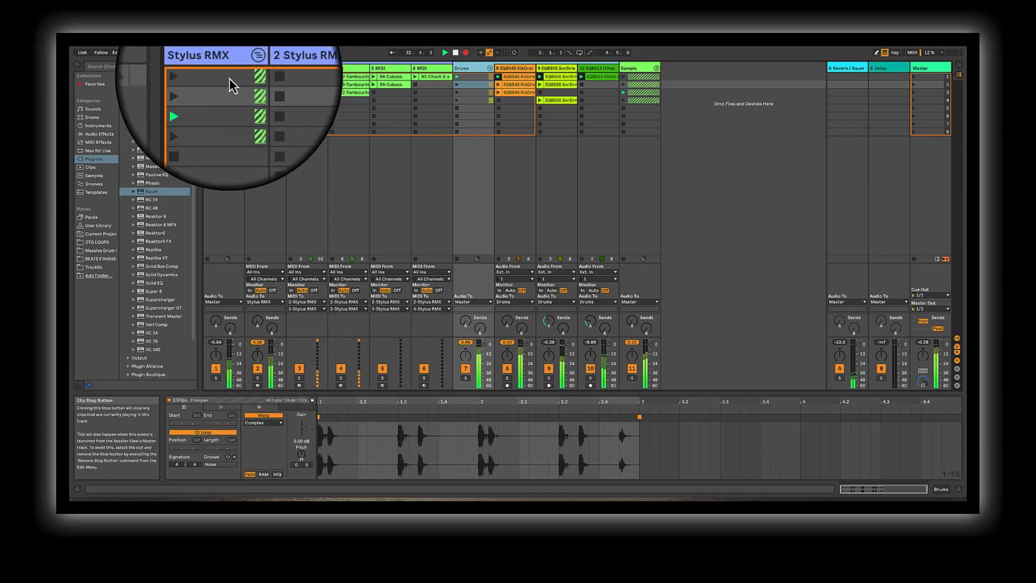
{"action": "left_click", "coordinate": [206, 79]}
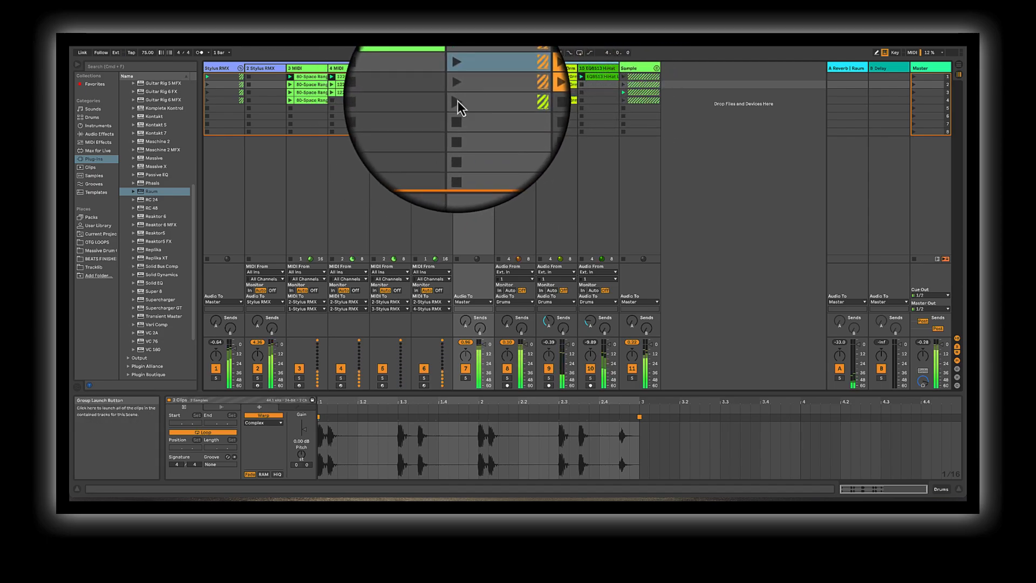
Launch the Drums group's fourth-scene clips, stop the group for a short break, and relaunch the same clips.
{"action": "left_click", "coordinate": [458, 101]}
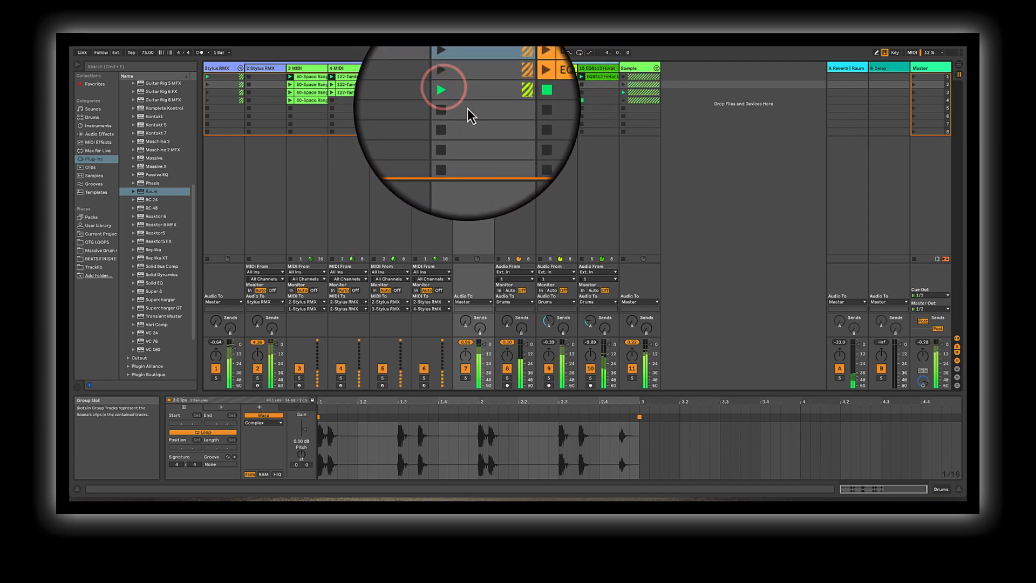
{"action": "left_click", "coordinate": [455, 108]}
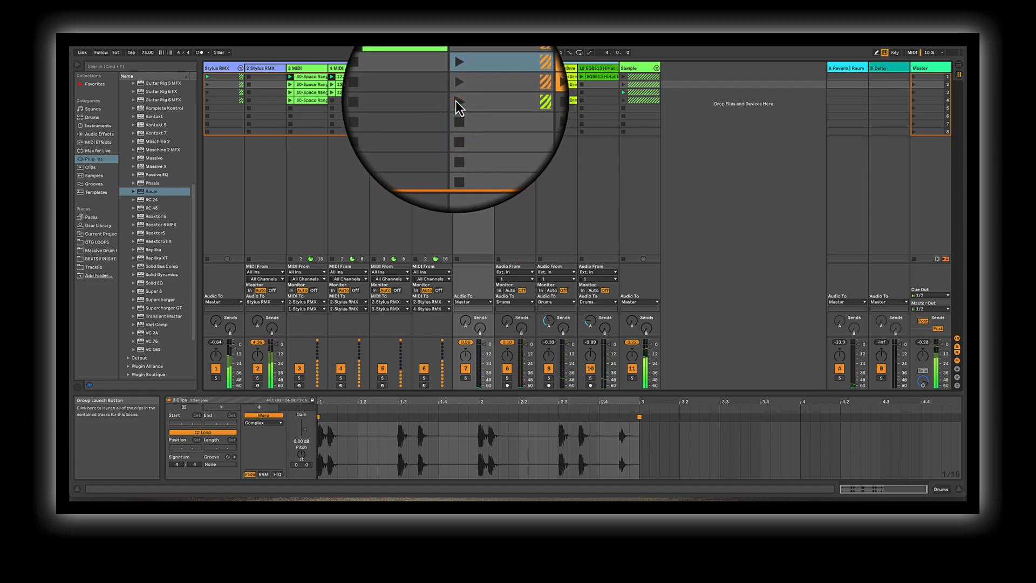
{"action": "left_click", "coordinate": [456, 100]}
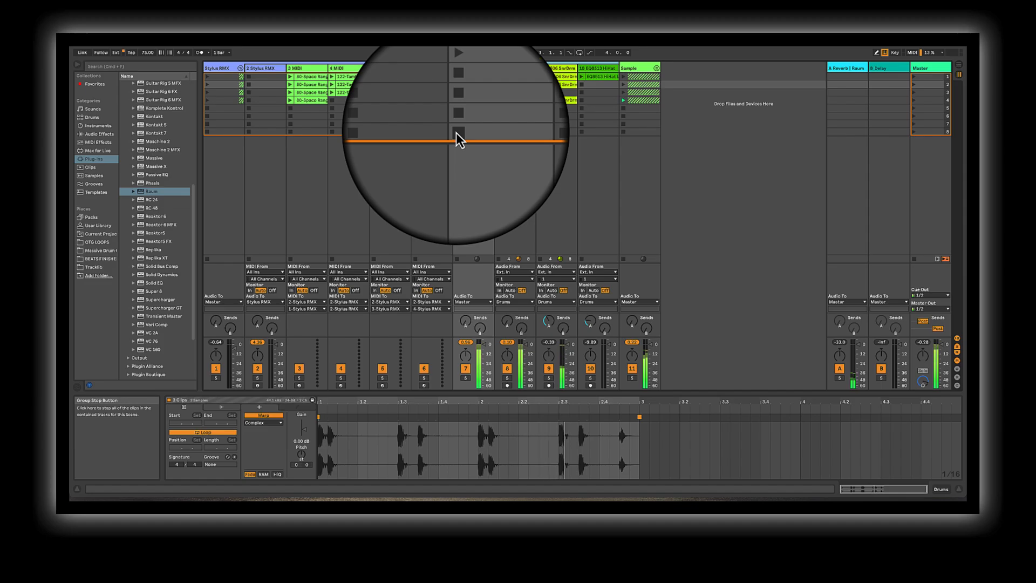
Stop the Drums group's clips and end the arrangement recording and playback.
{"action": "left_click", "coordinate": [456, 134]}
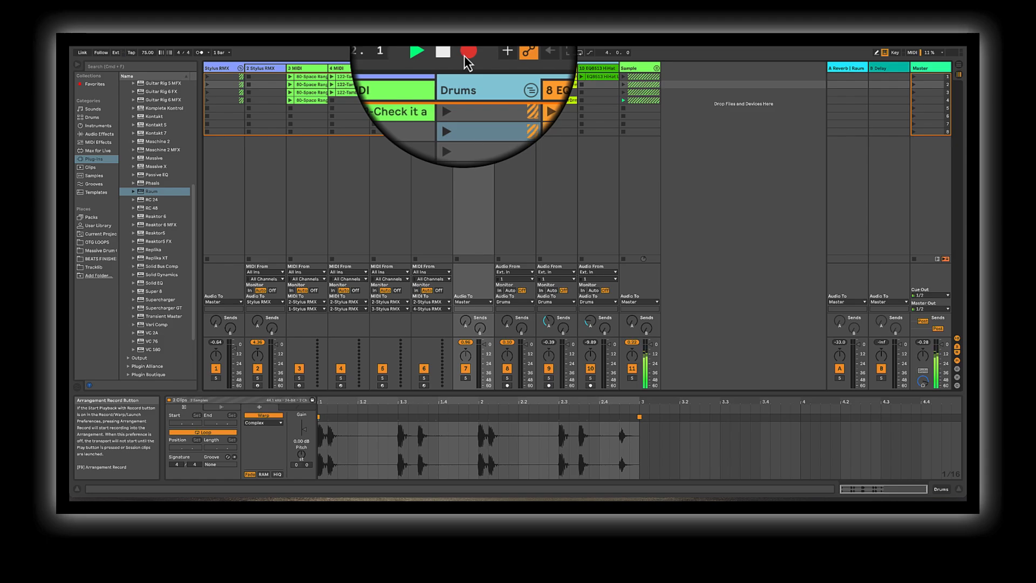
{"action": "left_click", "coordinate": [463, 56]}
{"action": "left_click", "coordinate": [455, 56]}
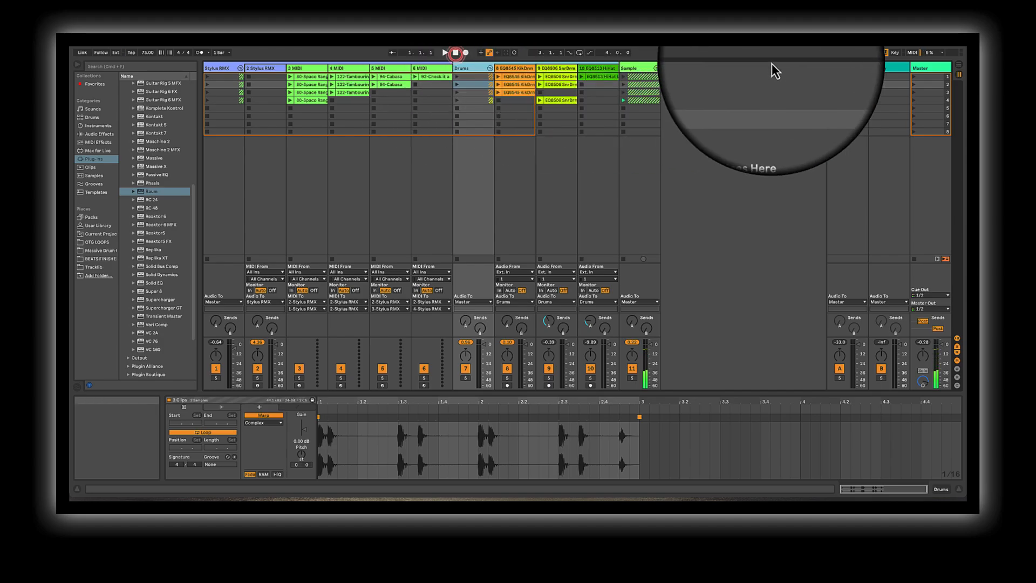
Show the Arrangement View, switch playback back to the arrangement, and play the recorded clips from the start.
{"action": "left_click", "coordinate": [958, 65]}
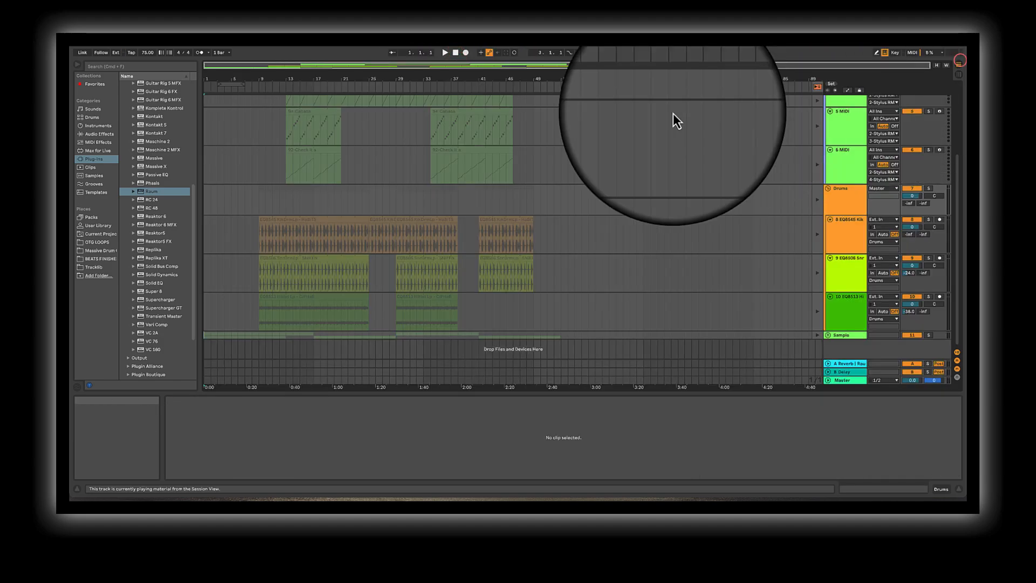
{"action": "left_click", "coordinate": [818, 88]}
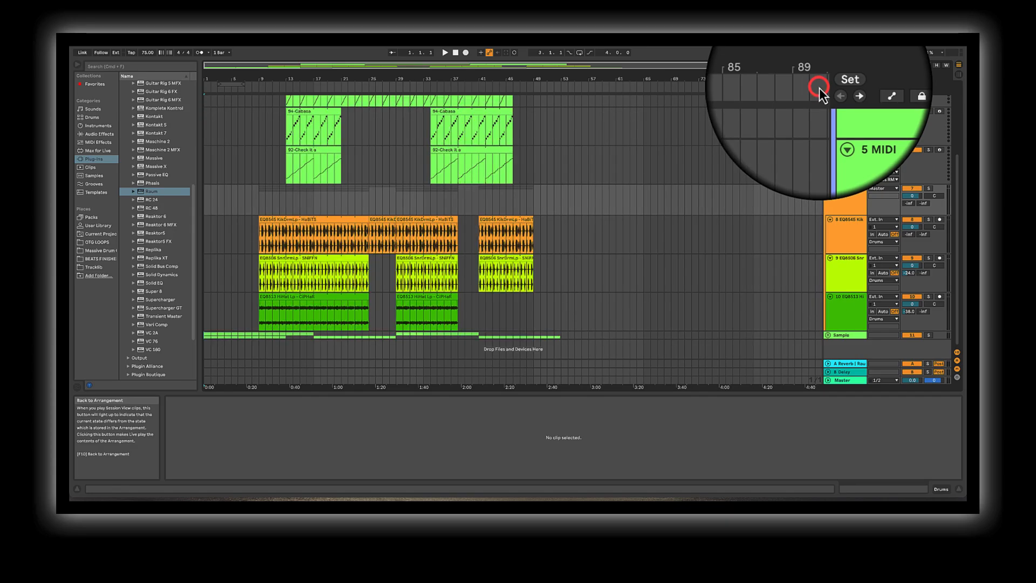
{"action": "left_click", "coordinate": [444, 53]}
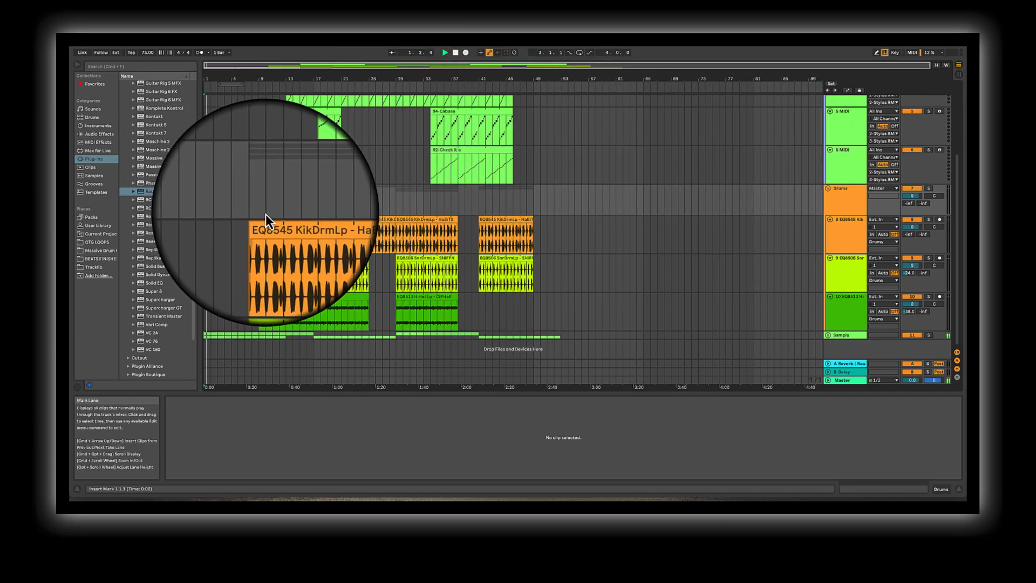
{"action": "scroll", "coordinate": [261, 197], "scroll_direction": "up", "scroll_amount": 3}
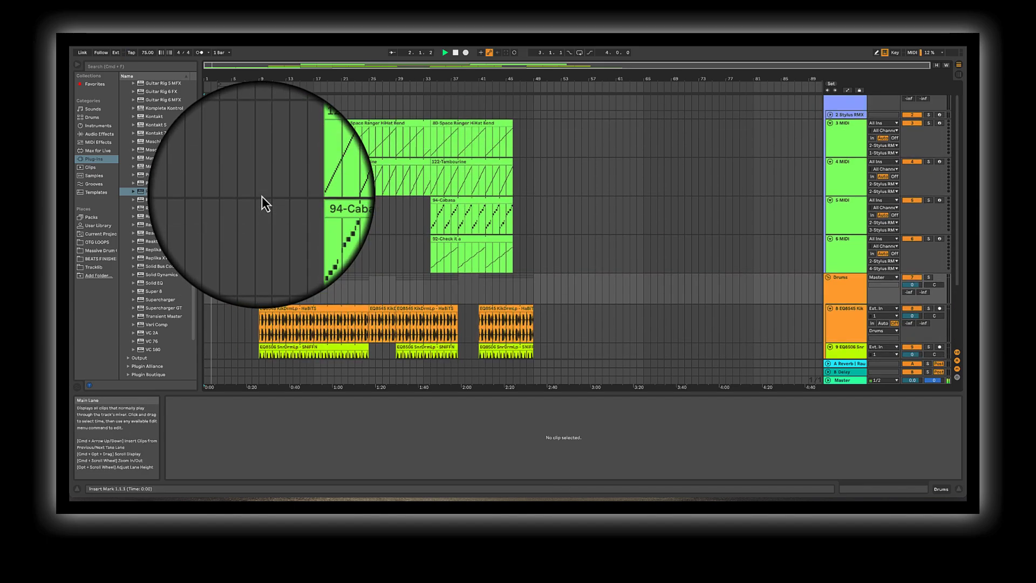
{"action": "scroll", "coordinate": [261, 196], "scroll_direction": "down", "scroll_amount": 2}
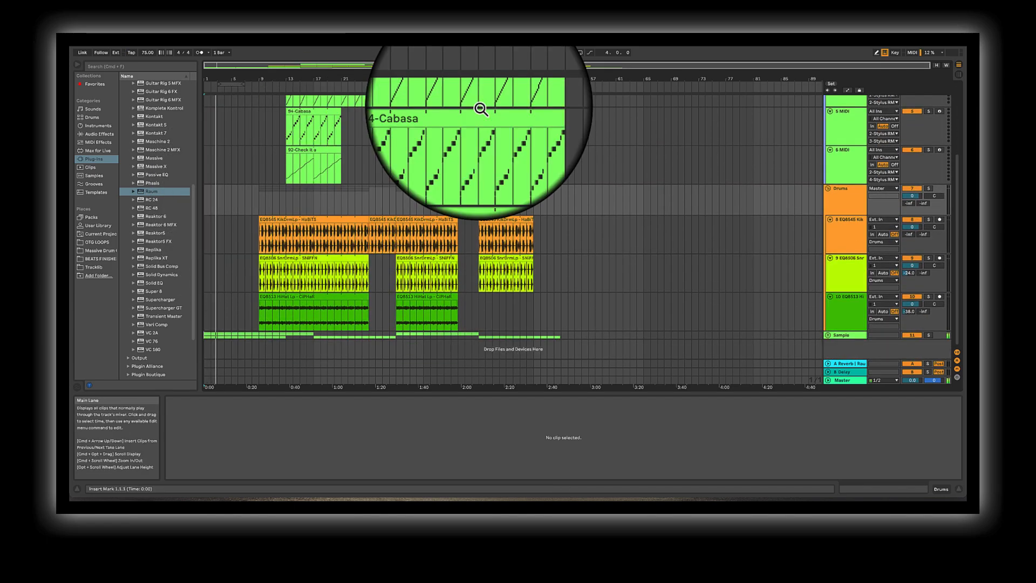
{"action": "left_click", "coordinate": [721, 39]}
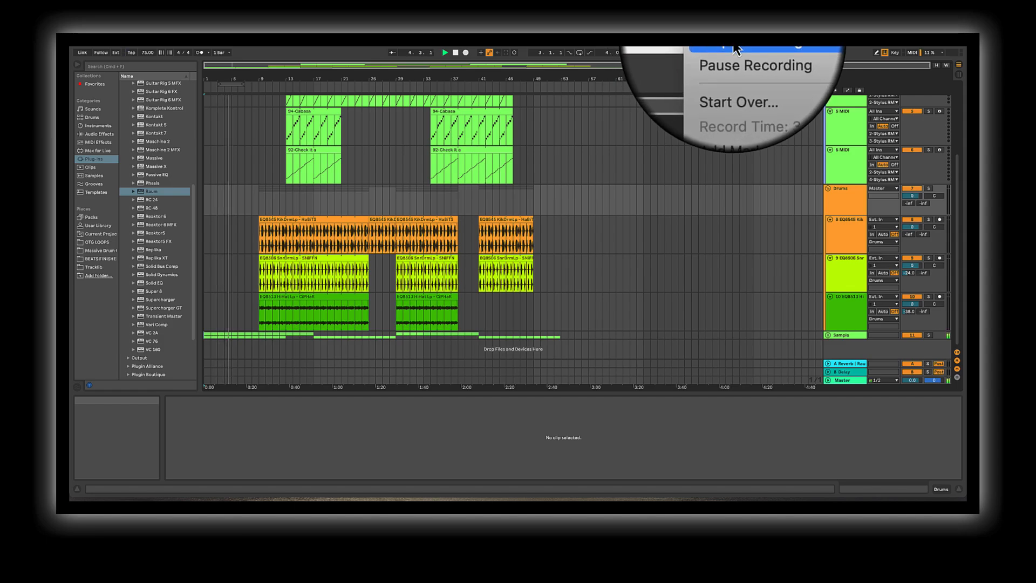
{"action": "left_click", "coordinate": [721, 26]}
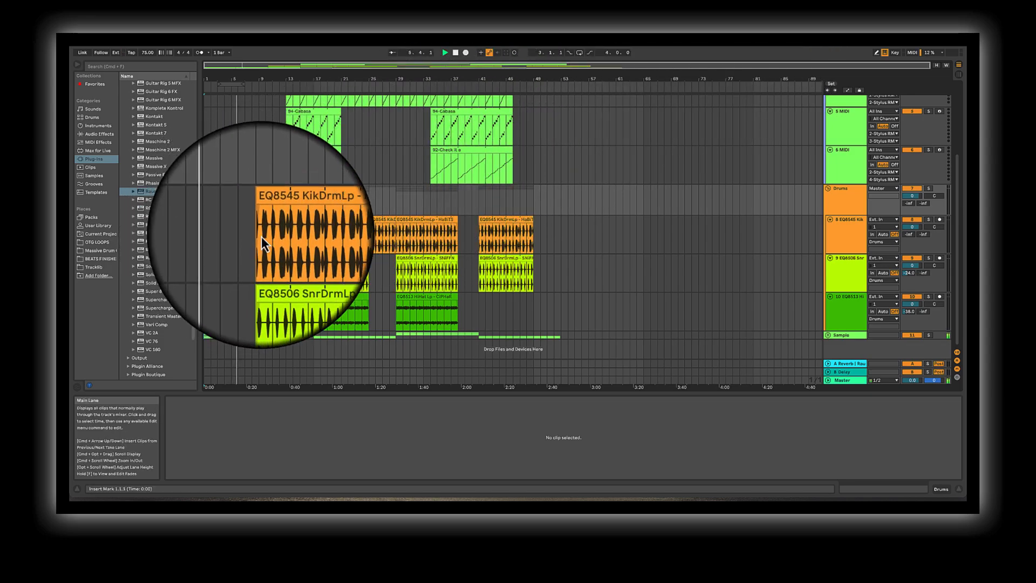
Extend the start of the first EQ8545 KikDrmLp clip back to 5.1.1.
{"action": "left_click", "coordinate": [257, 221]}
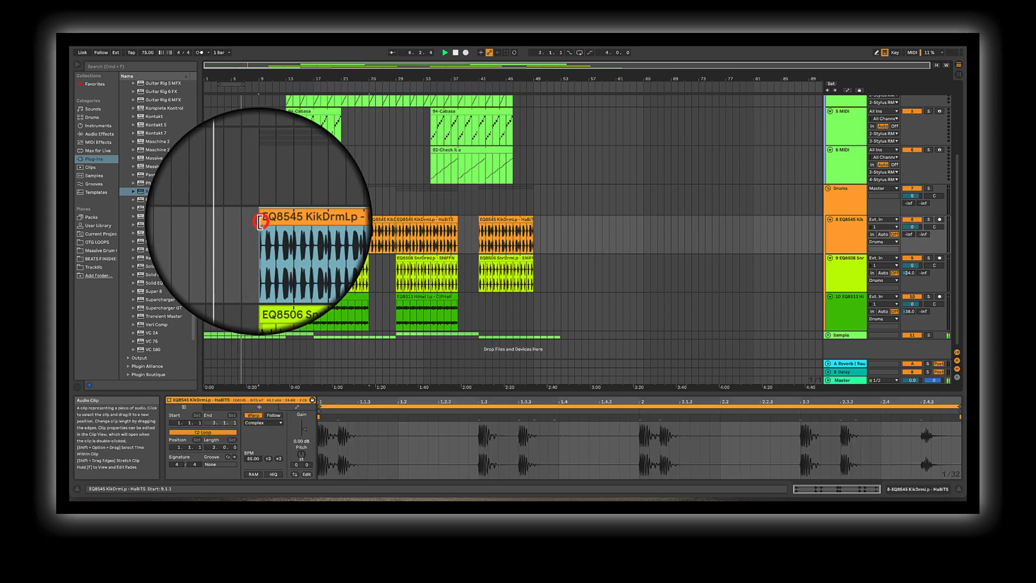
{"action": "left_click_drag", "start_coordinate": [231, 219], "coordinate": [231, 220]}
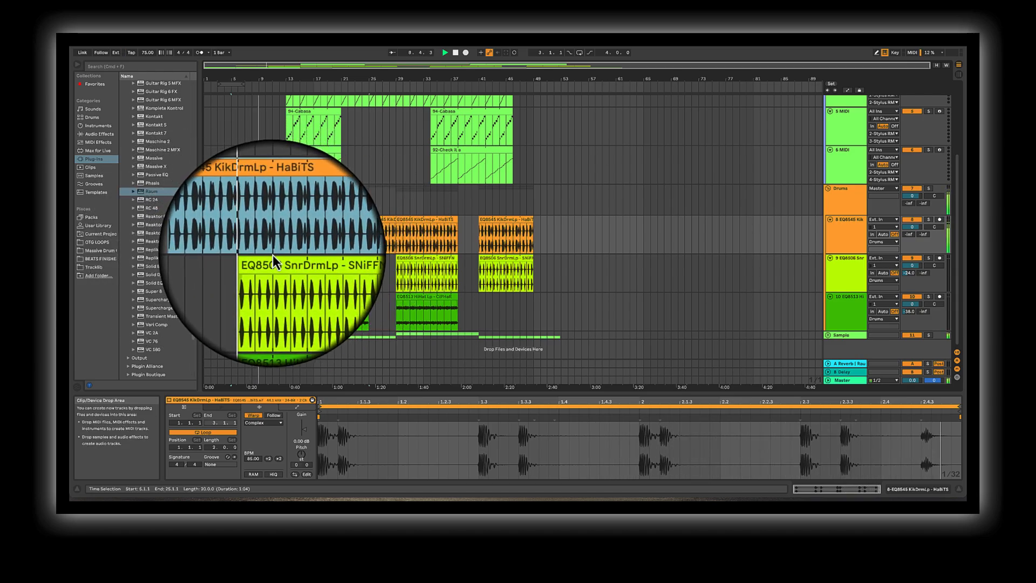
{"action": "scroll", "coordinate": [297, 174], "scroll_direction": "up", "scroll_amount": 2}
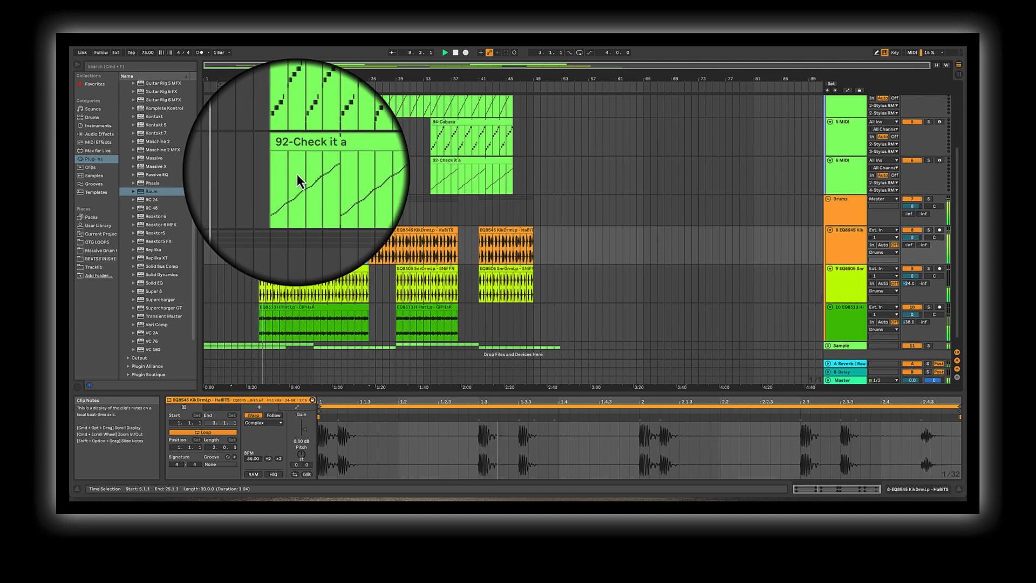